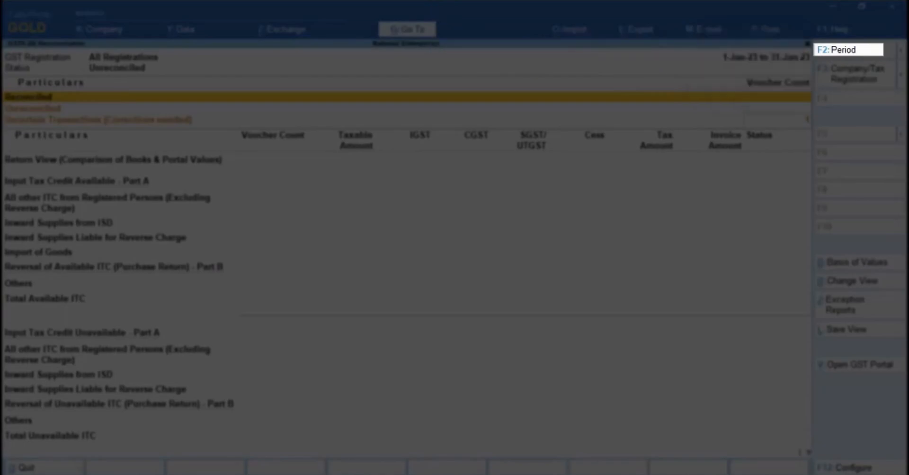
Set the report period from 1-4-2022 to the end of April 2022
{"action": "key", "text": "F2"}
{"action": "type", "text": "1-4-2022"}
{"action": "key", "text": "Return"}
{"action": "type", "text": "apr"}
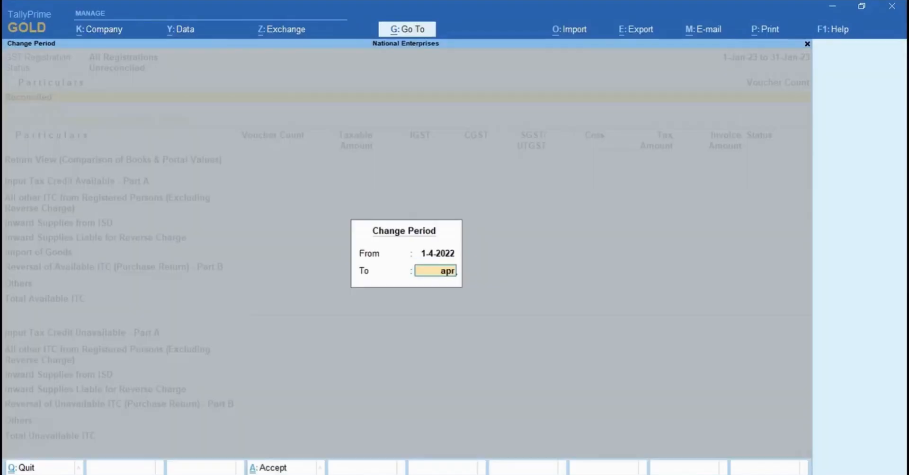
{"action": "key", "text": "Return"}
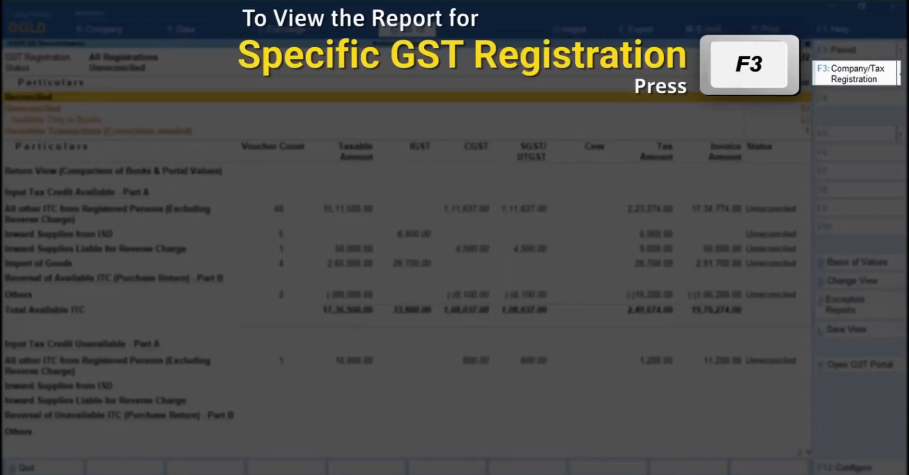
Look through the company's state tax registrations and select National Enterprises to keep the report on all registrations
{"action": "key", "text": "F3"}
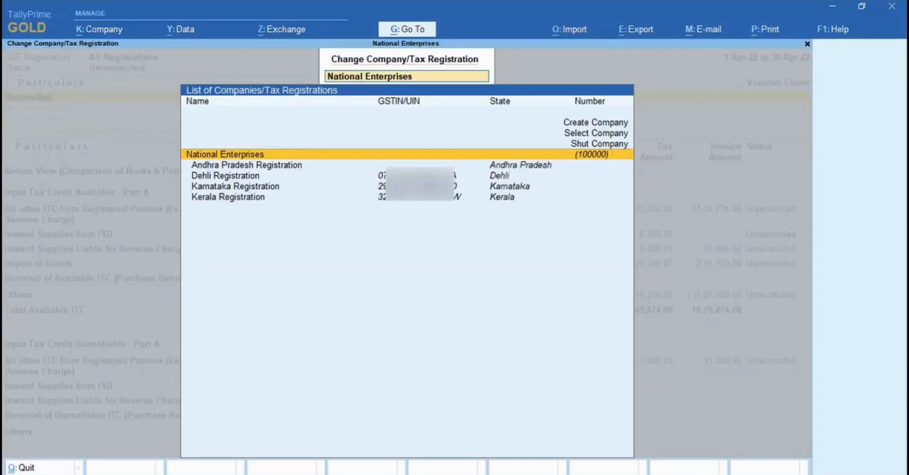
{"action": "key", "text": "Down"}
{"action": "key", "text": "Down"}
{"action": "key", "text": "Down"}
{"action": "key", "text": "Down"}
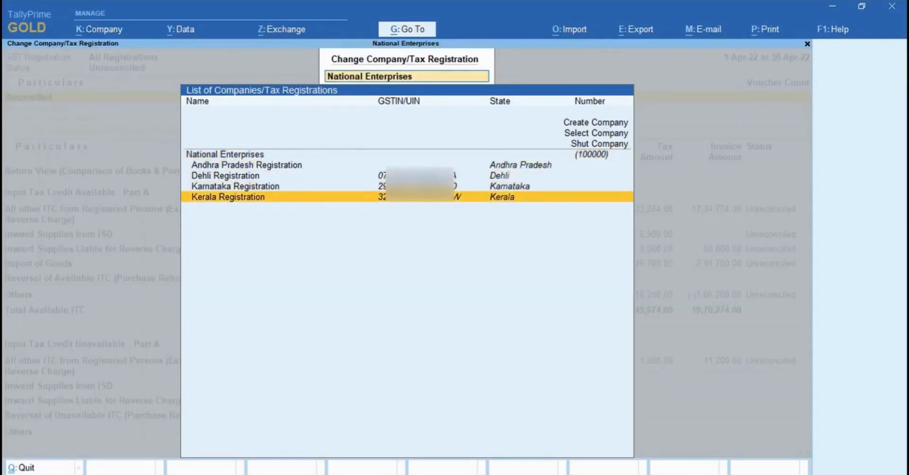
{"action": "key", "text": "Up"}
{"action": "key", "text": "Up"}
{"action": "key", "text": "Up"}
{"action": "key", "text": "Up"}
{"action": "key", "text": "Return"}
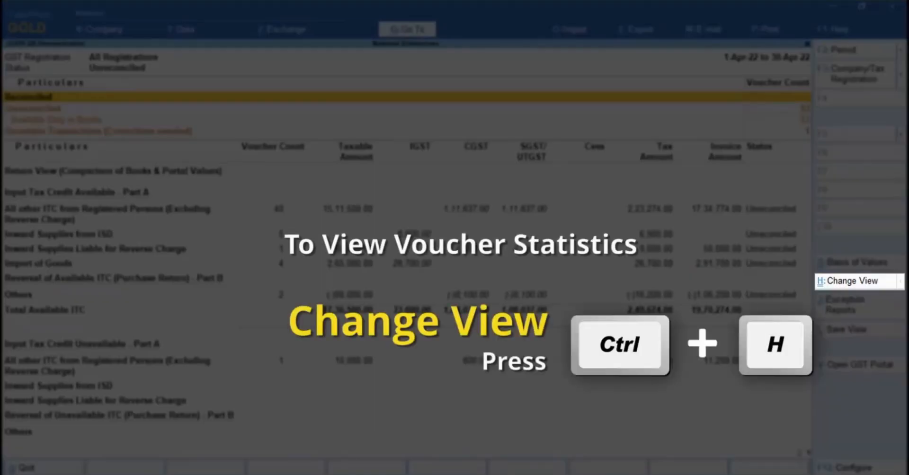
View the report's Voucher Statistics and switch back to the Reconciliation Statistics view
{"action": "key", "text": "ctrl+h"}
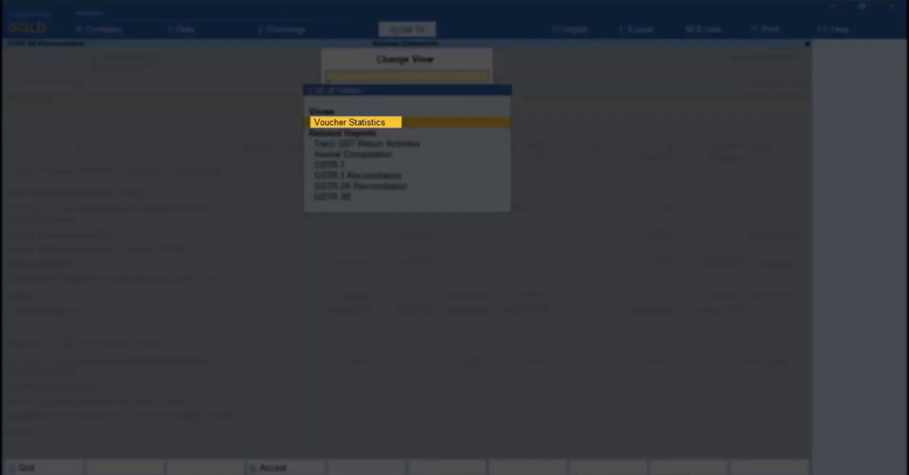
{"action": "key", "text": "Return"}
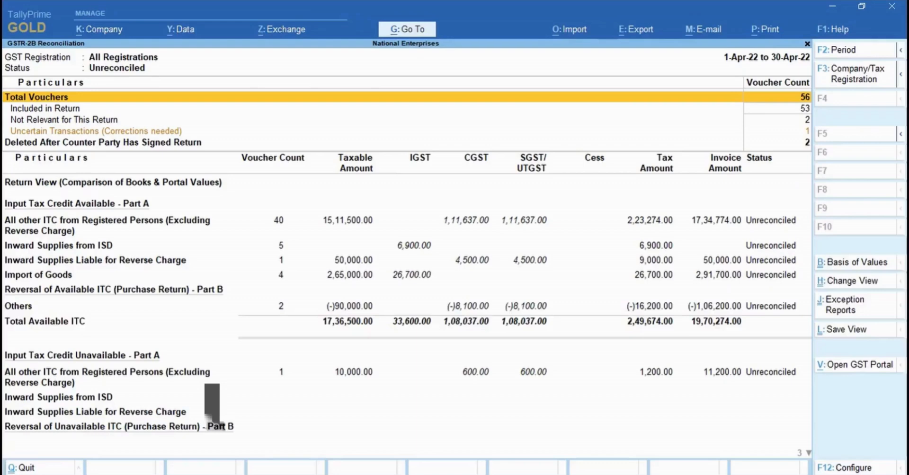
{"action": "key", "text": "ctrl+h"}
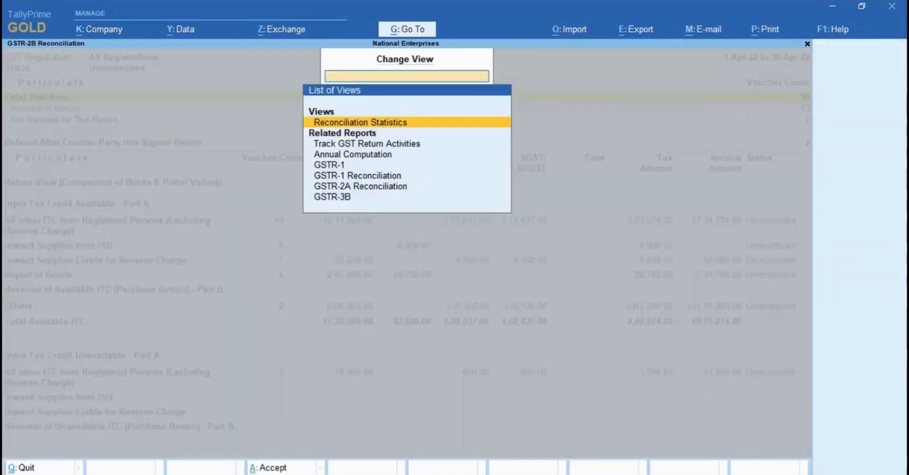
{"action": "key", "text": "Return"}
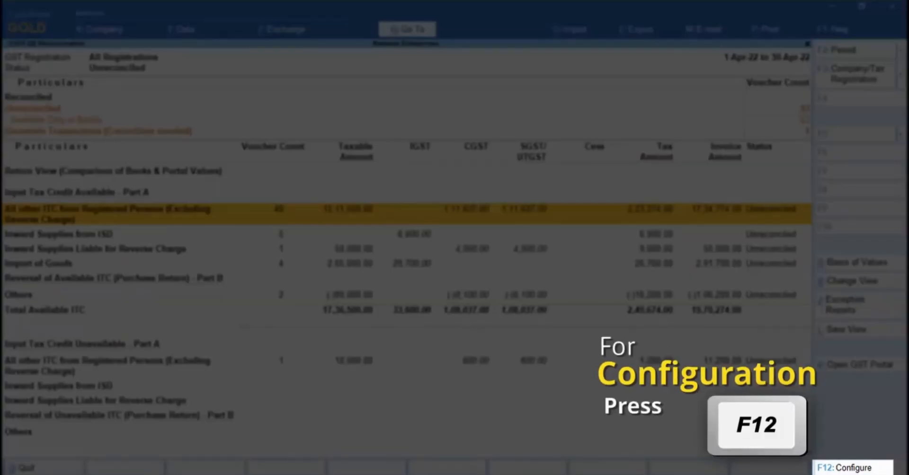
Configure the report to show vouchers with pending actions in other periods and pending actions for other returns, both set to Yes
{"action": "key", "text": "F12"}
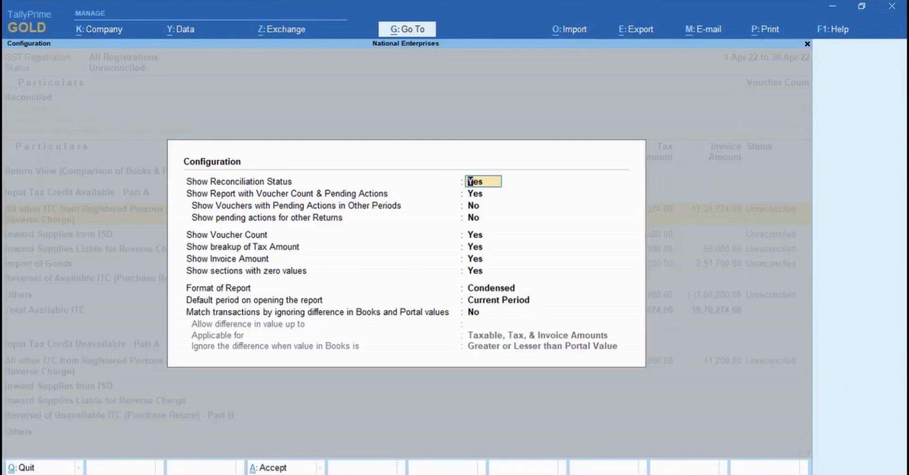
{"action": "key", "text": "Down"}
{"action": "key", "text": "Down"}
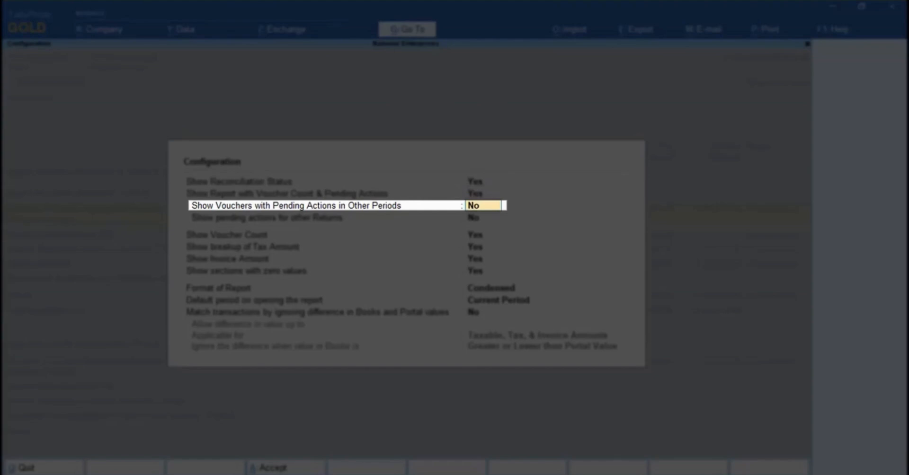
{"action": "type", "text": "Yes"}
{"action": "key", "text": "Return"}
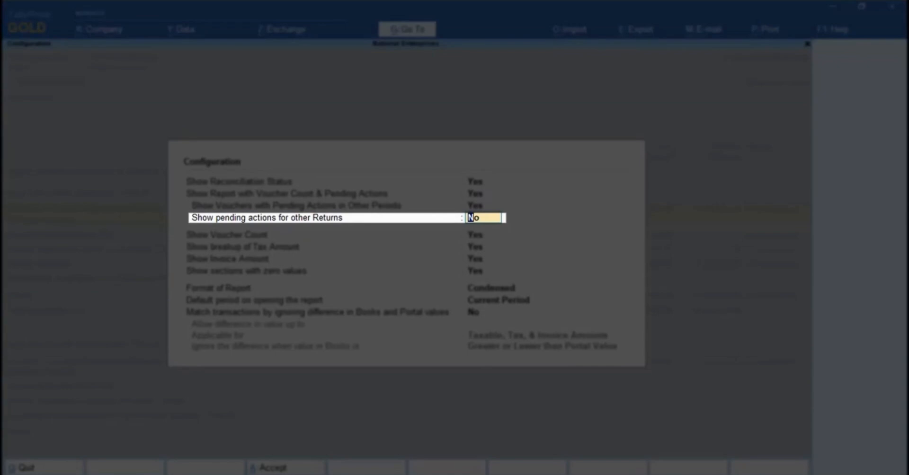
{"action": "type", "text": "Yes"}
{"action": "key", "text": "Return"}
Keep Current Period as the default period on opening the report and save the configuration
{"action": "key", "text": "Return"}
{"action": "key", "text": "Return"}
{"action": "key", "text": "Return"}
{"action": "key", "text": "Return"}
{"action": "key", "text": "Return"}
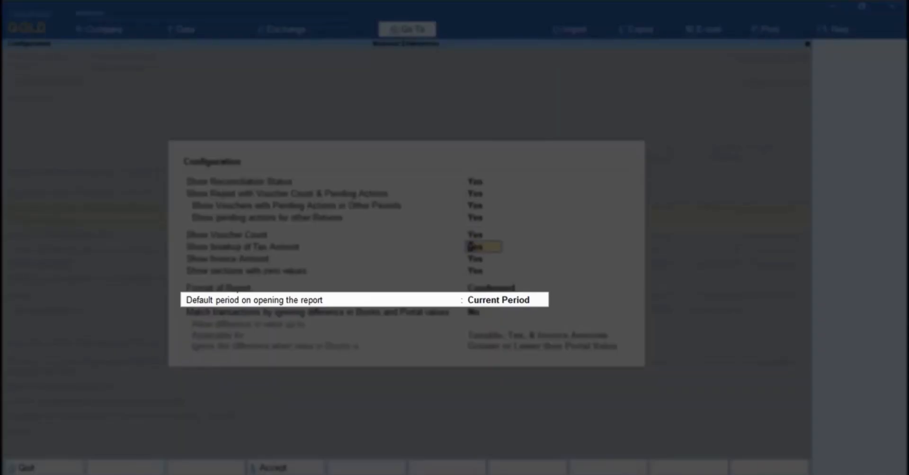
{"action": "key", "text": "Return"}
{"action": "key", "text": "Return"}
{"action": "key", "text": "Return"}
{"action": "key", "text": "Return"}
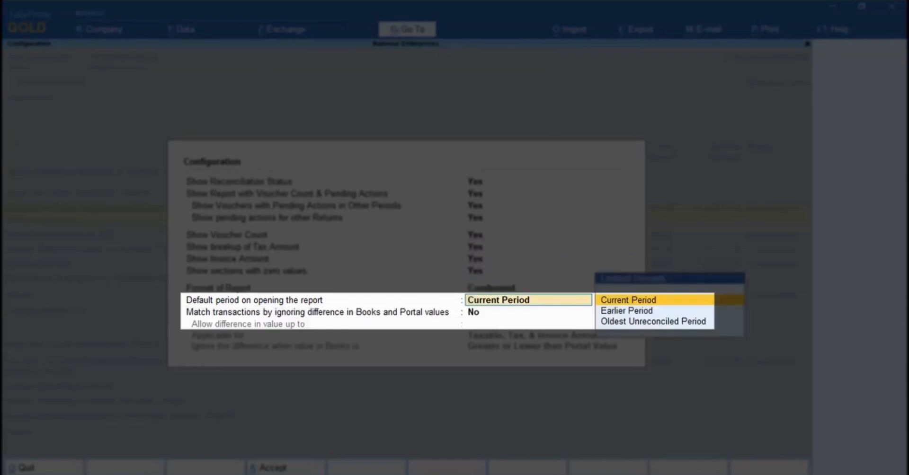
{"action": "key", "text": "Down"}
{"action": "key", "text": "Down"}
{"action": "key", "text": "Down"}
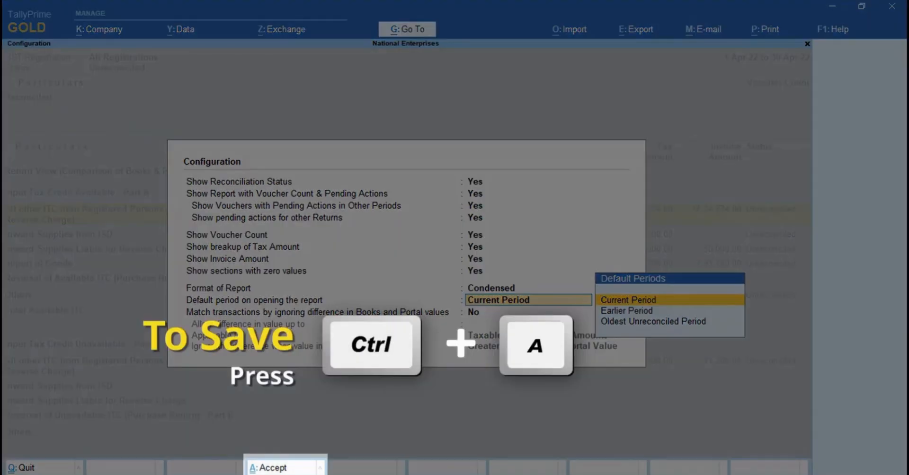
{"action": "key", "text": "Return"}
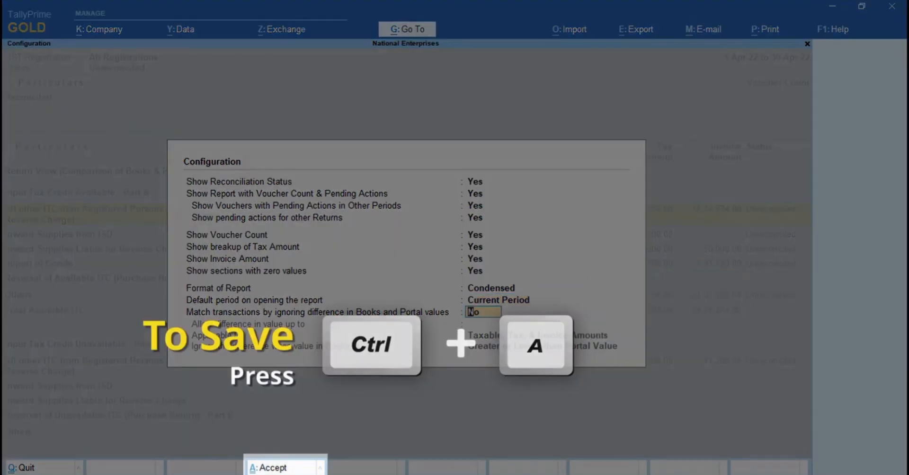
{"action": "key", "text": "ctrl+a"}
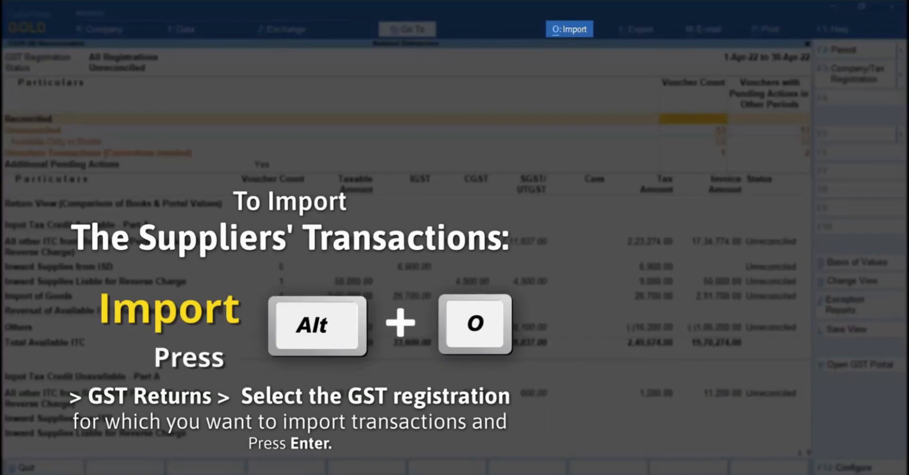
Start a GST returns import for the Karnataka Registration with GSTR-2B as the return type
{"action": "key", "text": "alt+o"}
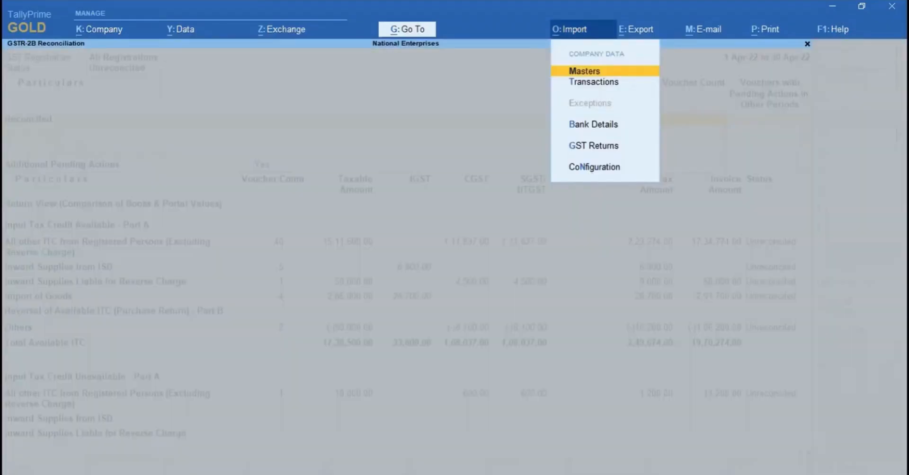
{"action": "key", "text": "Down"}
{"action": "key", "text": "Down"}
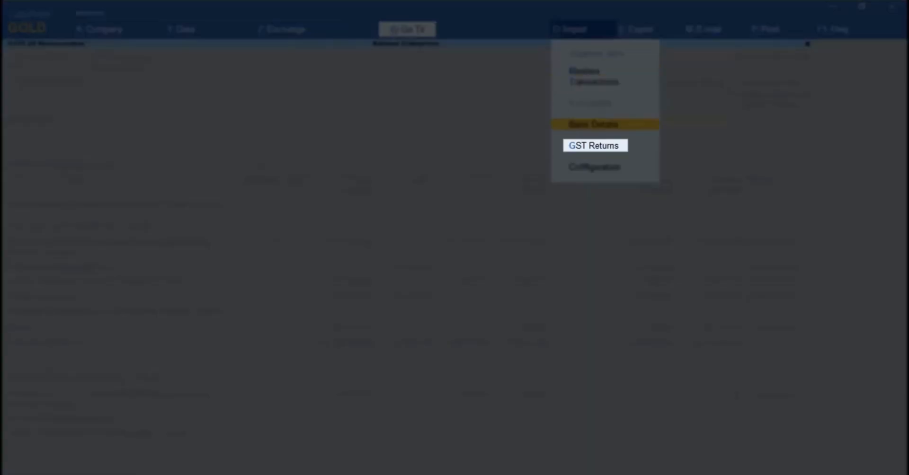
{"action": "key", "text": "Down"}
{"action": "key", "text": "Return"}
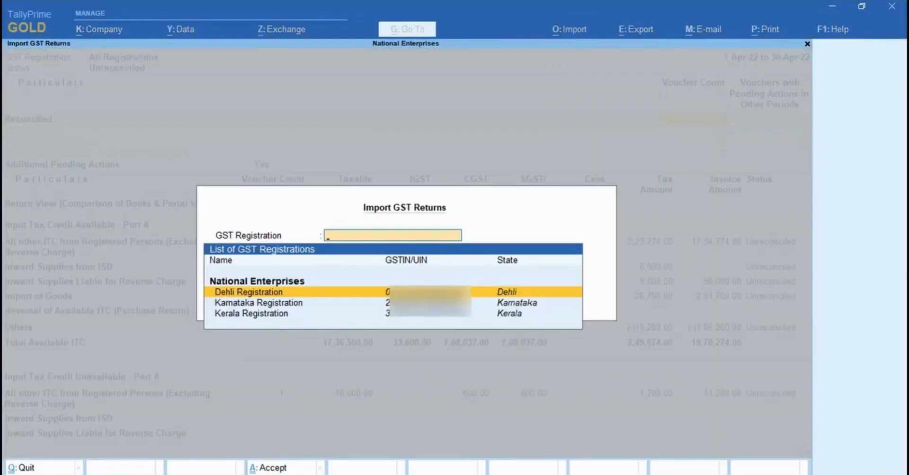
{"action": "key", "text": "Down"}
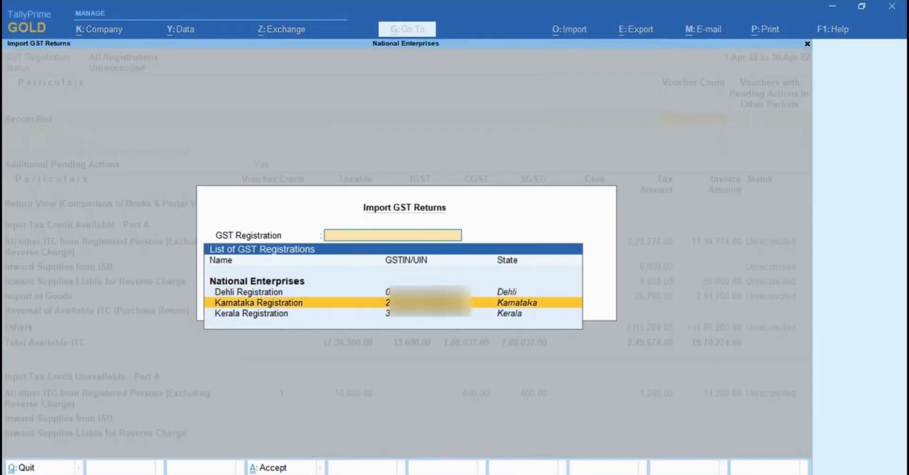
{"action": "key", "text": "Return"}
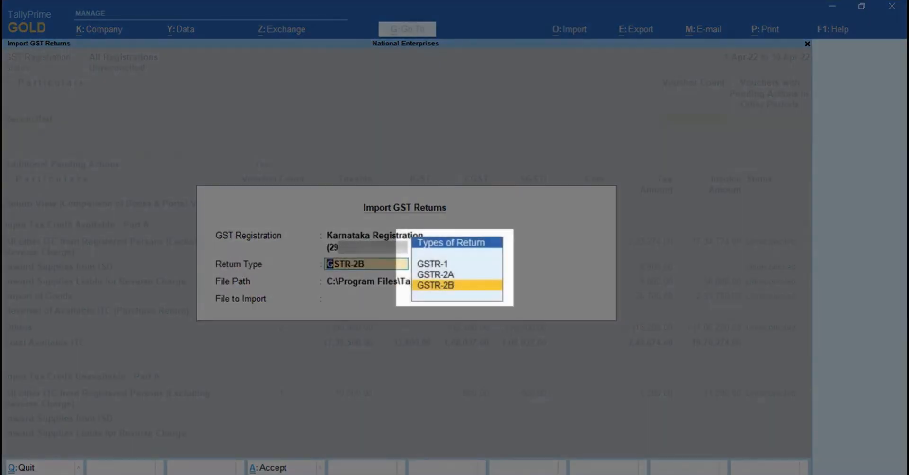
{"action": "key", "text": "Return"}
Set the import file path to the folder C:\Data\2B\GSTR-2B JSON Files
{"action": "key", "text": "Up"}
{"action": "key", "text": "Return"}
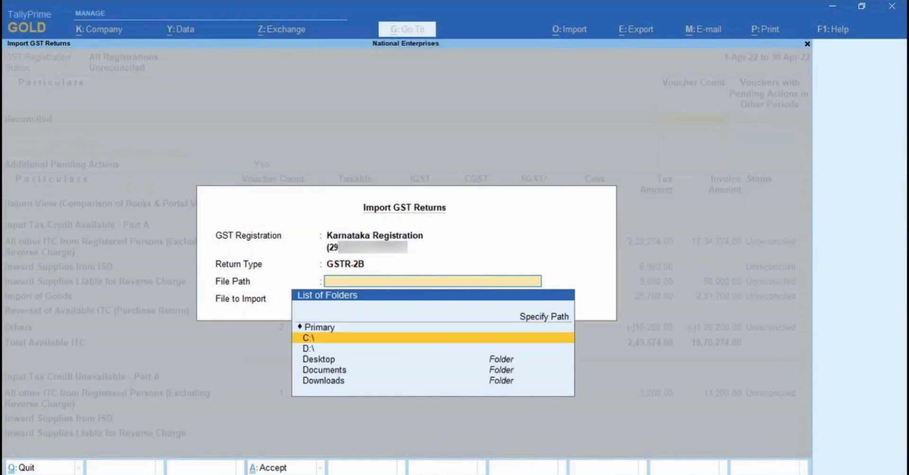
{"action": "key", "text": "Return"}
{"action": "key", "text": "Down"}
{"action": "key", "text": "Down"}
{"action": "key", "text": "Return"}
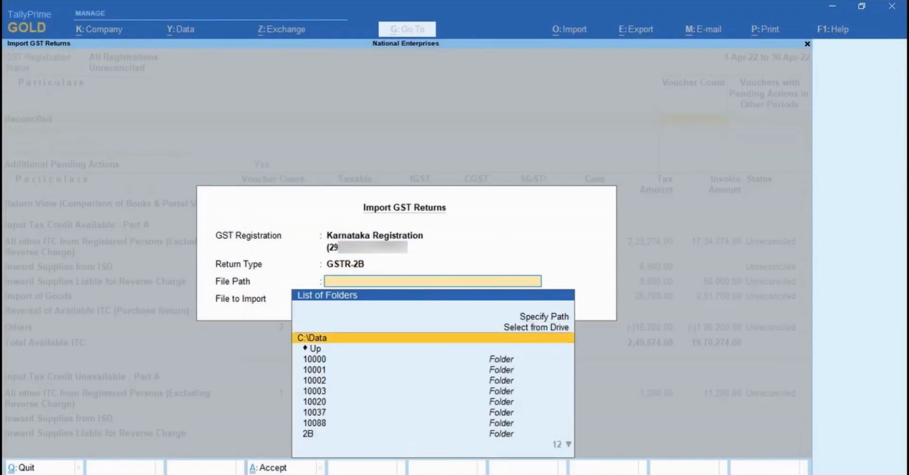
{"action": "key", "text": "Down"}
{"action": "key", "text": "Down"}
{"action": "key", "text": "Down"}
{"action": "key", "text": "Down"}
{"action": "key", "text": "Down"}
{"action": "key", "text": "Down"}
{"action": "key", "text": "Down"}
{"action": "key", "text": "Down"}
{"action": "key", "text": "Down"}
{"action": "key", "text": "Return"}
{"action": "key", "text": "Down"}
{"action": "key", "text": "Down"}
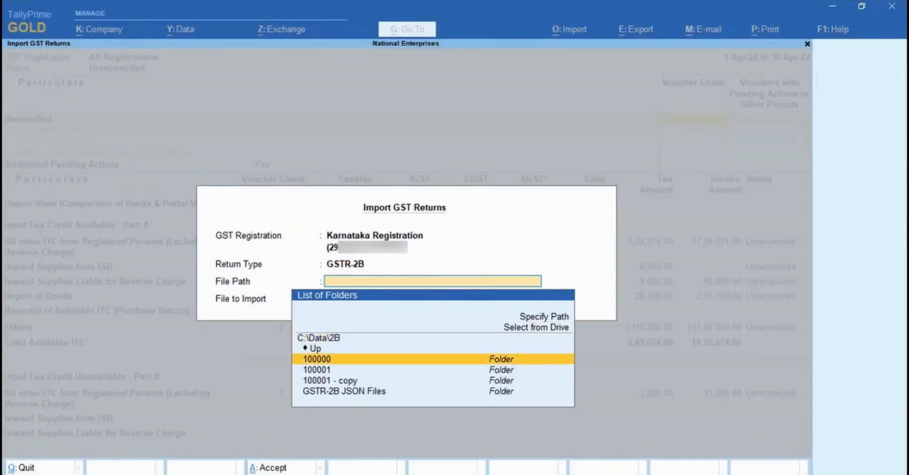
{"action": "key", "text": "Down"}
{"action": "key", "text": "Down"}
{"action": "key", "text": "Down"}
{"action": "key", "text": "Return"}
{"action": "key", "text": "Return"}
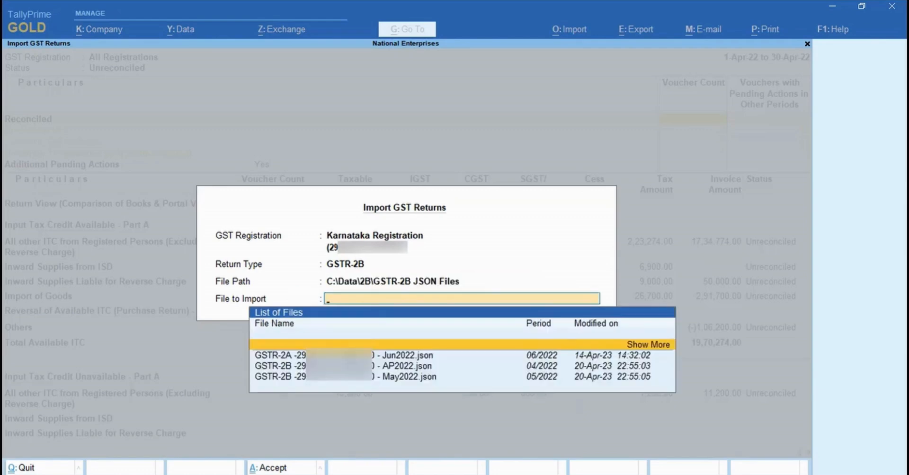
Import the GSTR-2B AP2022.json file for period 04/2022 and close the import summary
{"action": "key", "text": "Down"}
{"action": "key", "text": "Down"}
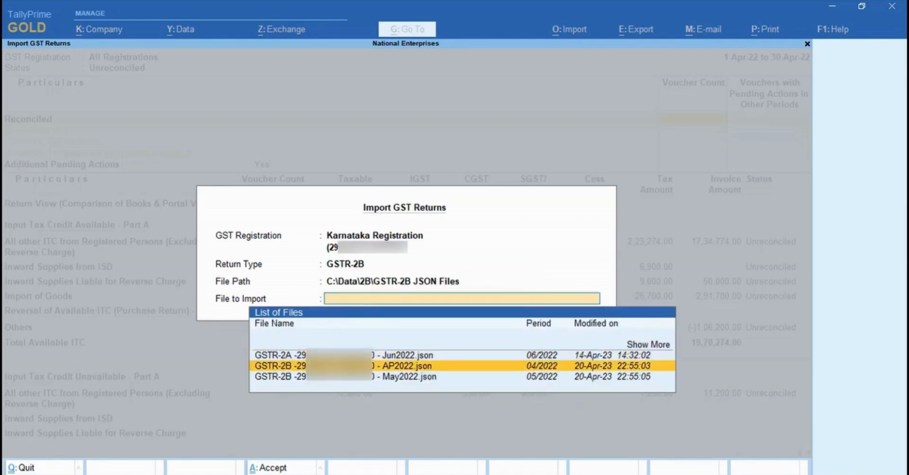
{"action": "key", "text": "Return"}
{"action": "key", "text": "Return"}
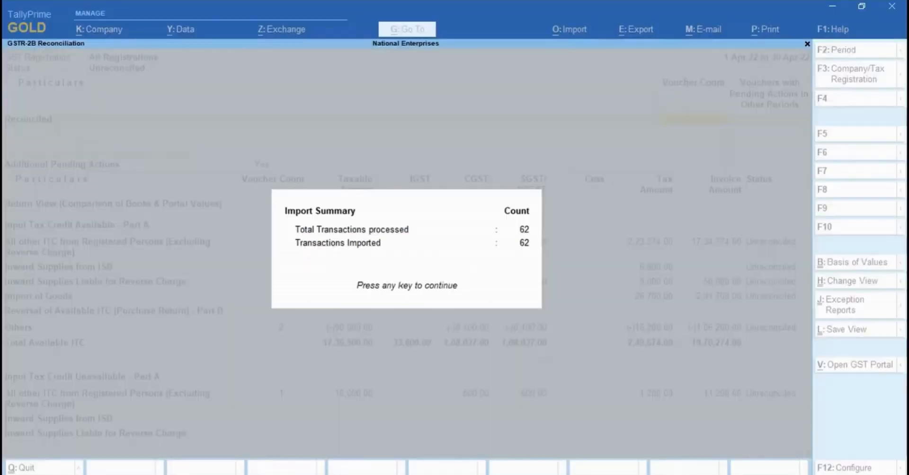
{"action": "key", "text": "Return"}
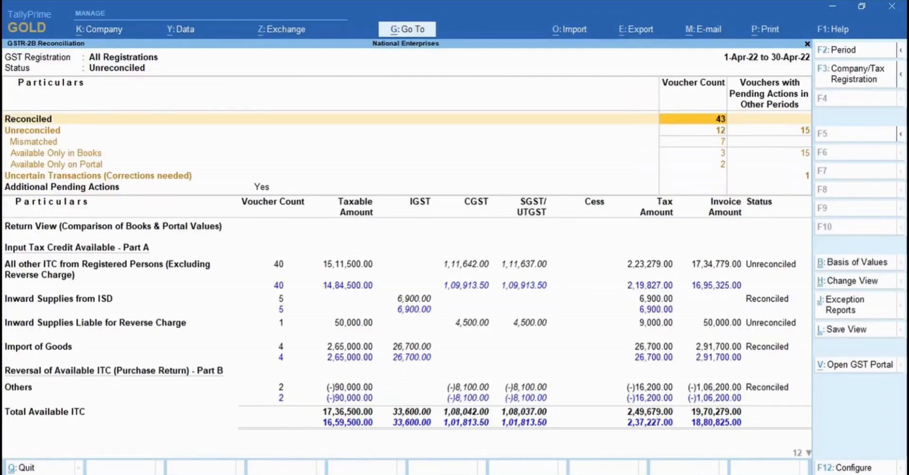
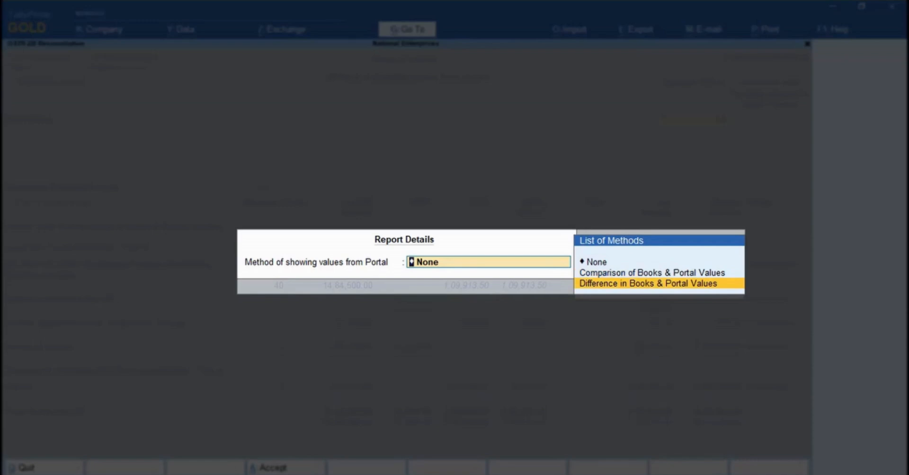
Set the method of showing values from Portal to Difference in Books & Portal Values and save the basis of values
{"action": "key", "text": "Return"}
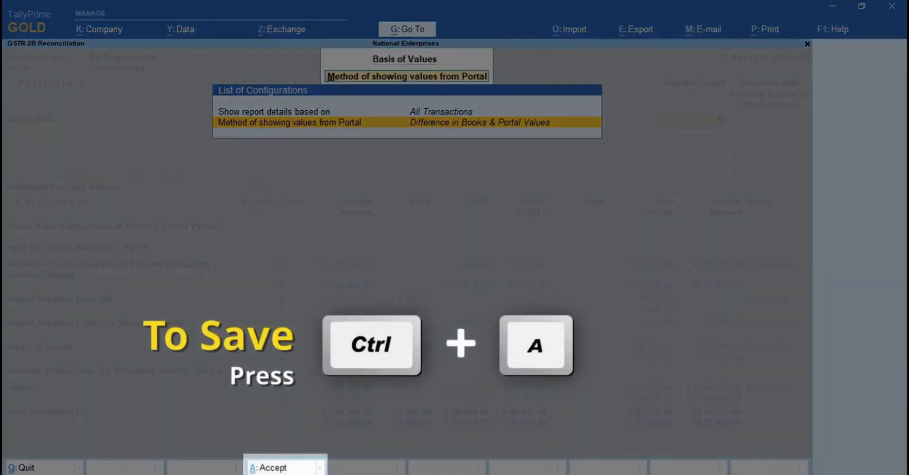
{"action": "key", "text": "ctrl+a"}
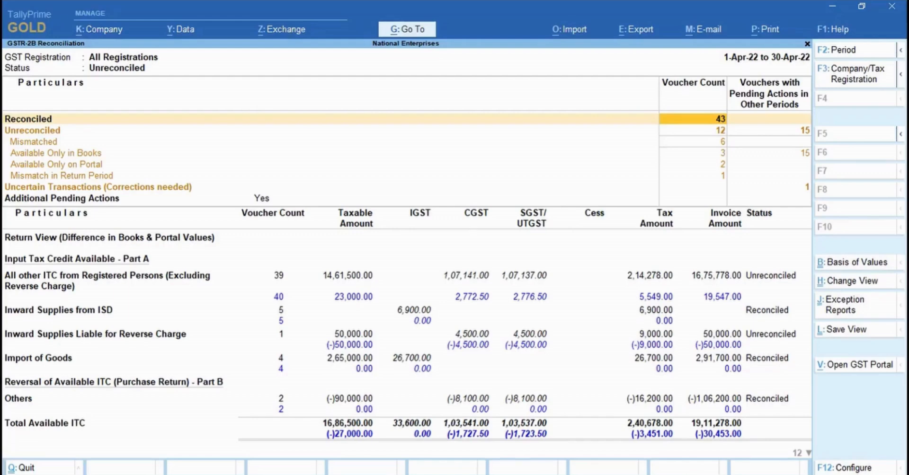
Expand the report to its detailed format and open the B2B Invoices summary under All other ITC from Registered Persons
{"action": "key", "text": "alt+F5"}
{"action": "key", "text": "Down"}
{"action": "key", "text": "Down"}
{"action": "key", "text": "Down"}
{"action": "key", "text": "Down"}
{"action": "key", "text": "Down"}
{"action": "key", "text": "Down"}
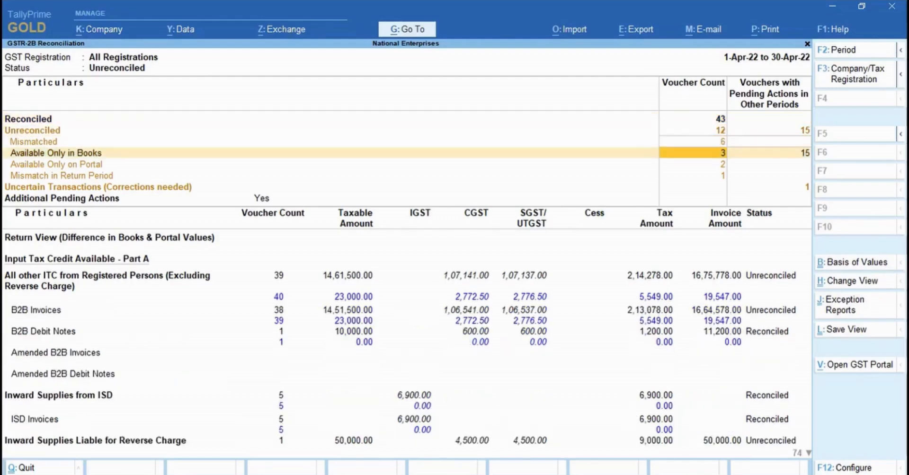
{"action": "key", "text": "Down"}
{"action": "key", "text": "Down"}
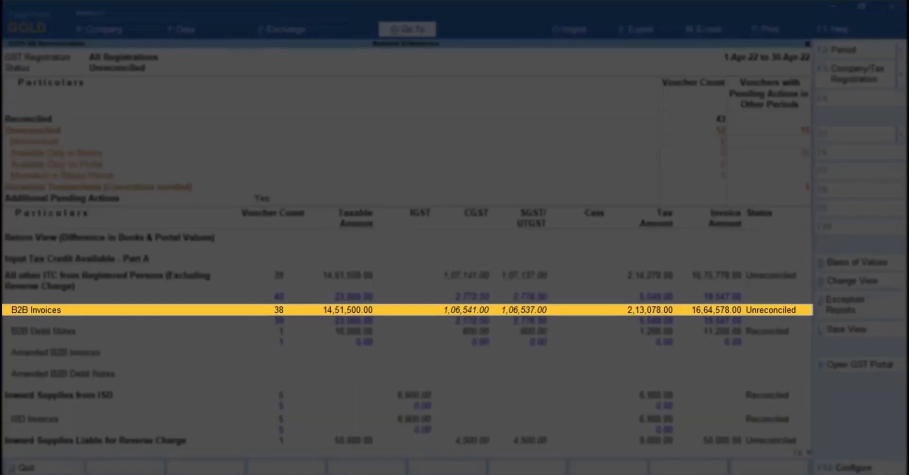
{"action": "key", "text": "Return"}
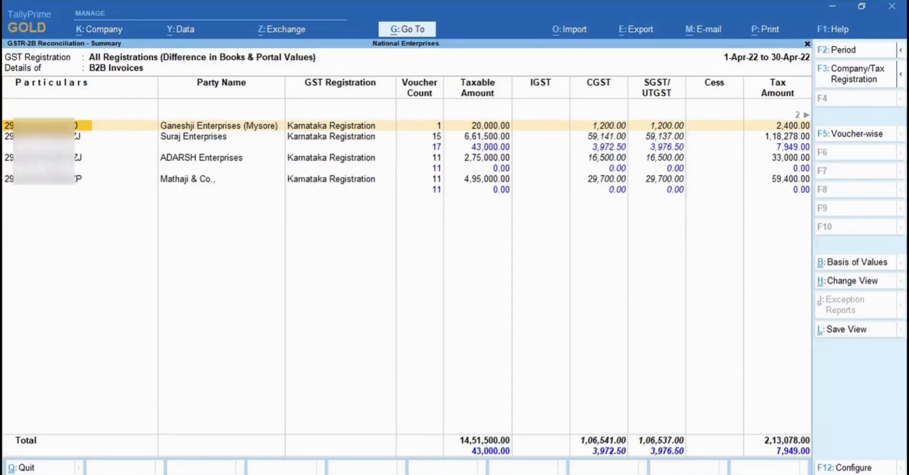
Review the parties listed in the B2B Invoices summary and return to the reconciliation report
{"action": "key", "text": "Down"}
{"action": "key", "text": "Down"}
{"action": "key", "text": "Down"}
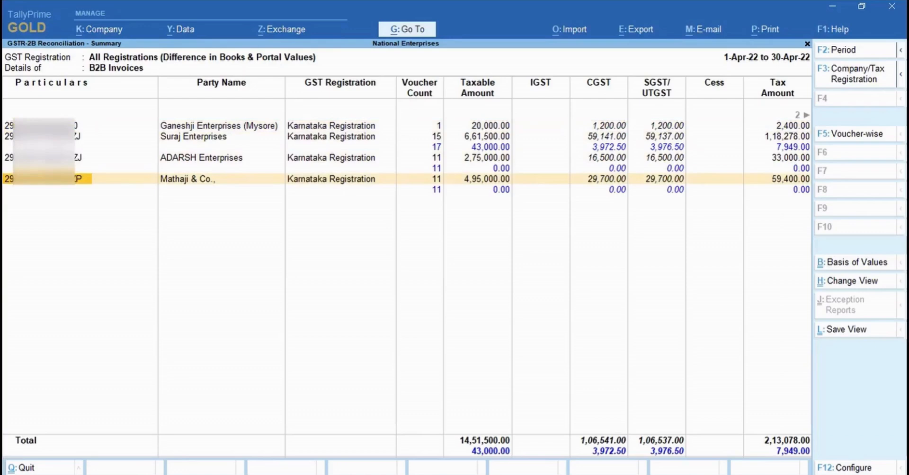
{"action": "key", "text": "Escape"}
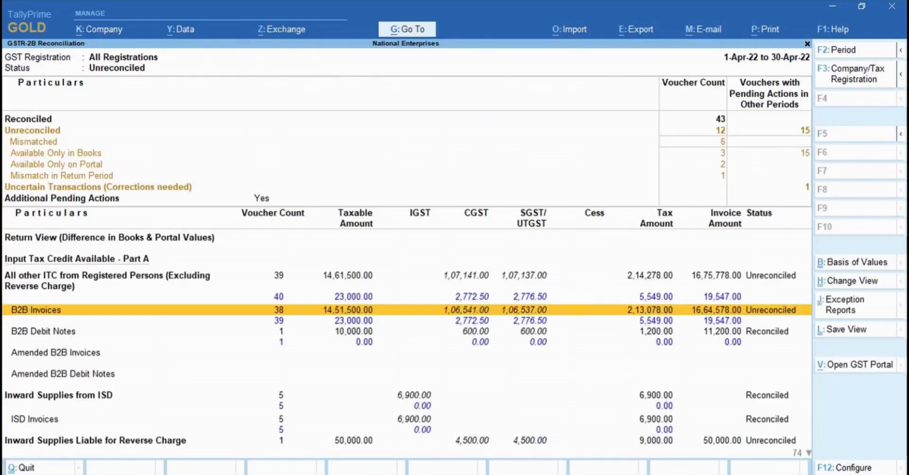
Open B2B Invoices under All other ITC from Registered Persons and examine the party-wise amount columns across the summary
{"action": "key", "text": "Up"}
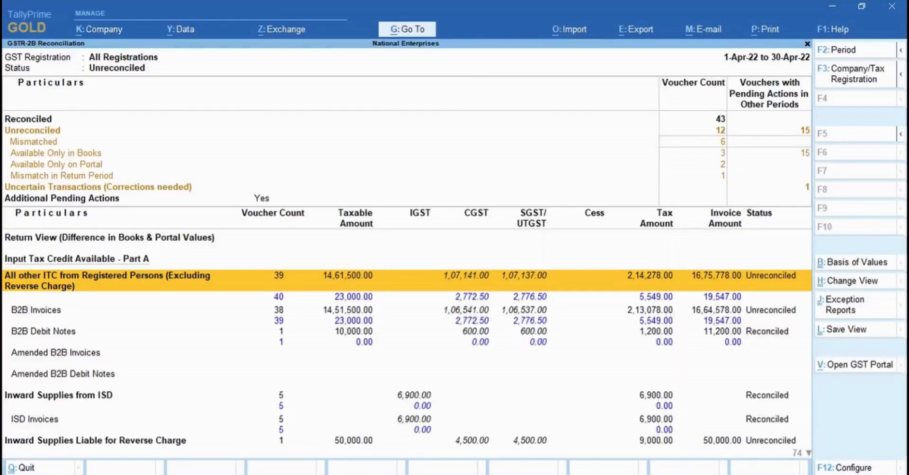
{"action": "key", "text": "Return"}
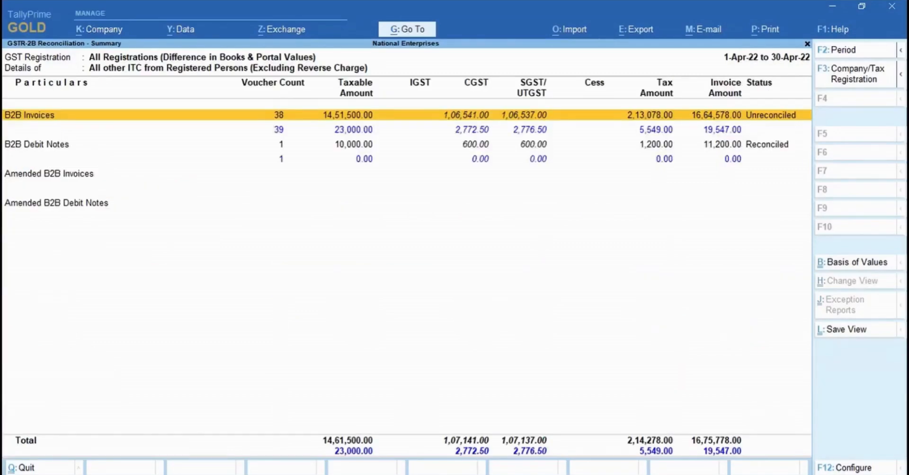
{"action": "key", "text": "Return"}
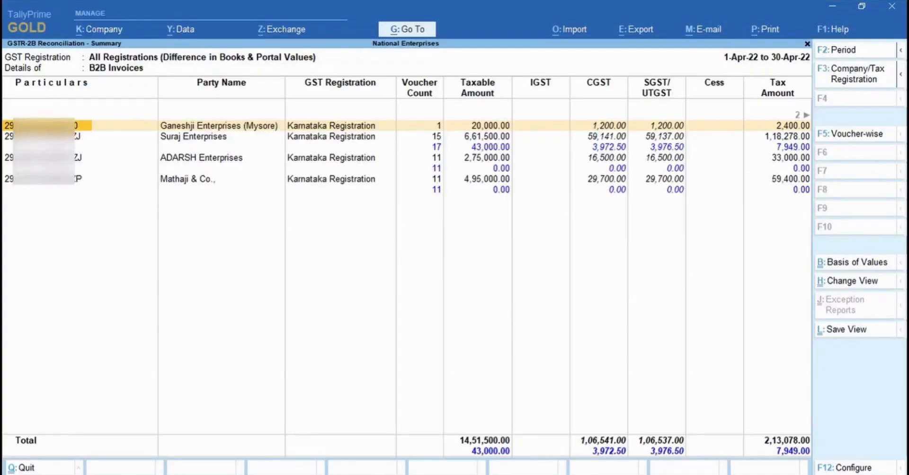
{"action": "key", "text": "Right"}
{"action": "key", "text": "Right"}
{"action": "key", "text": "Right"}
{"action": "key", "text": "Right"}
{"action": "key", "text": "Right"}
{"action": "key", "text": "Right"}
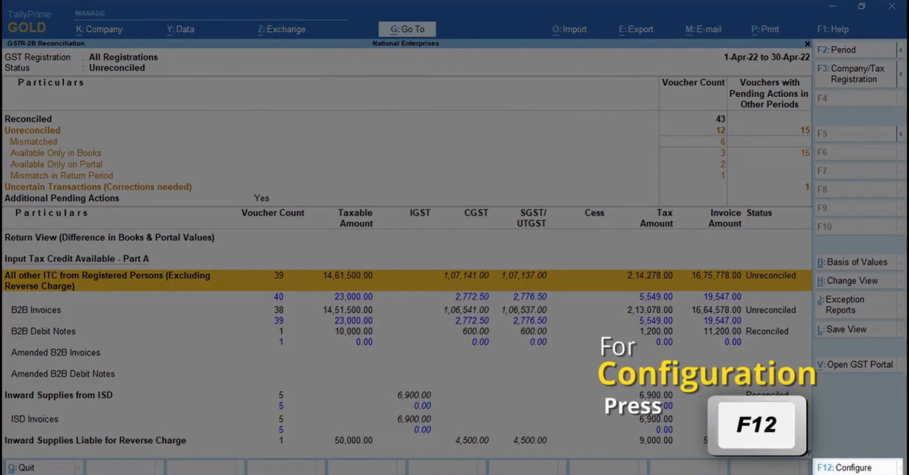
In the report configuration, keep the Detailed format and Current Period and enable matching transactions by ignoring difference in Books and Portal values
{"action": "key", "text": "F12"}
{"action": "key", "text": "Down"}
{"action": "key", "text": "Down"}
{"action": "key", "text": "Down"}
{"action": "key", "text": "Down"}
{"action": "key", "text": "Down"}
{"action": "key", "text": "Down"}
{"action": "key", "text": "Down"}
{"action": "key", "text": "Down"}
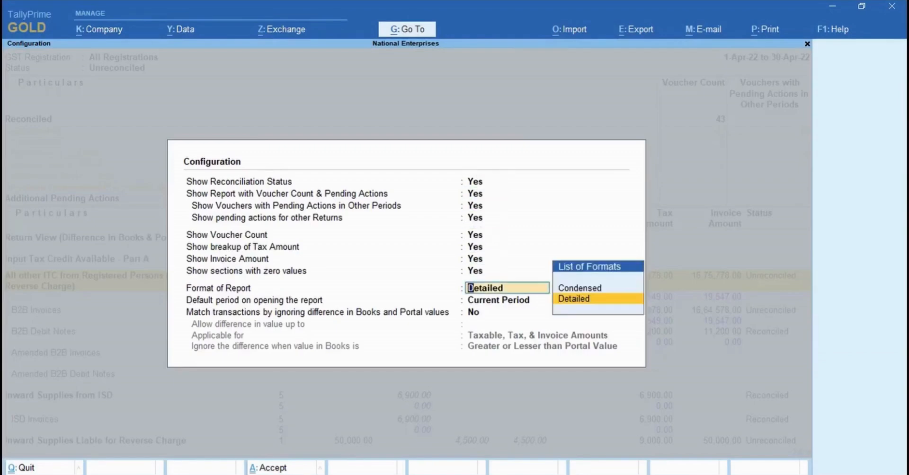
{"action": "key", "text": "Return"}
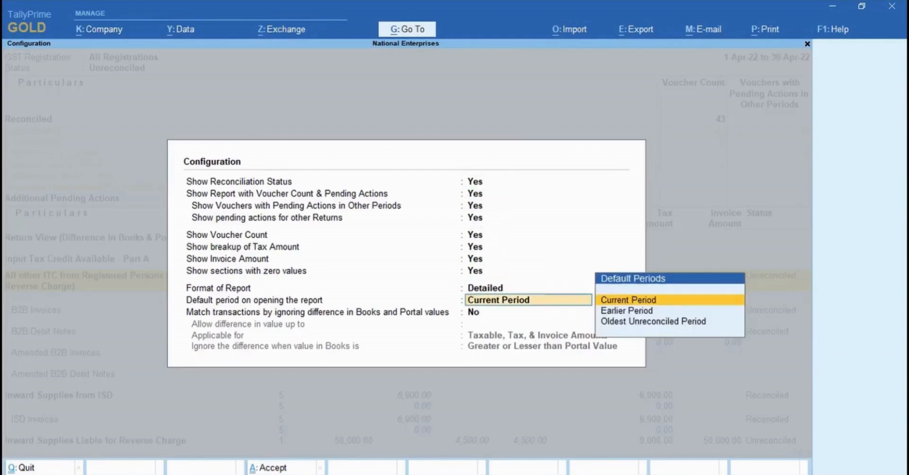
{"action": "key", "text": "Return"}
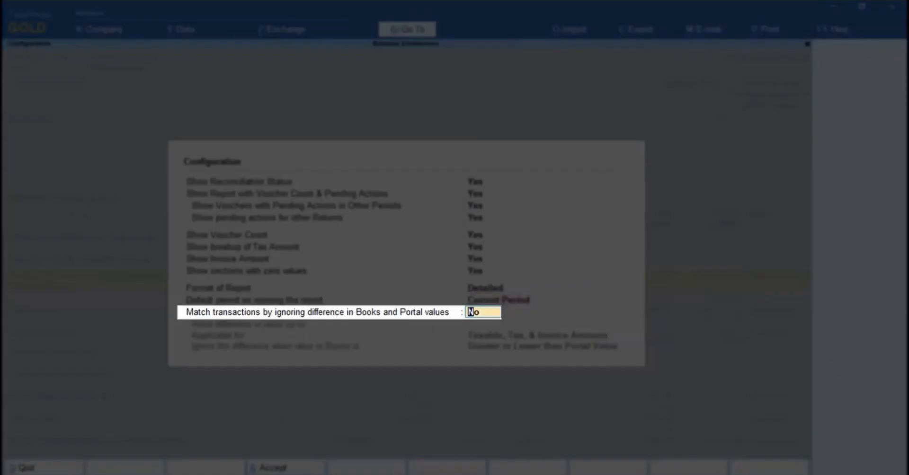
{"action": "type", "text": "Yes"}
{"action": "key", "text": "Return"}
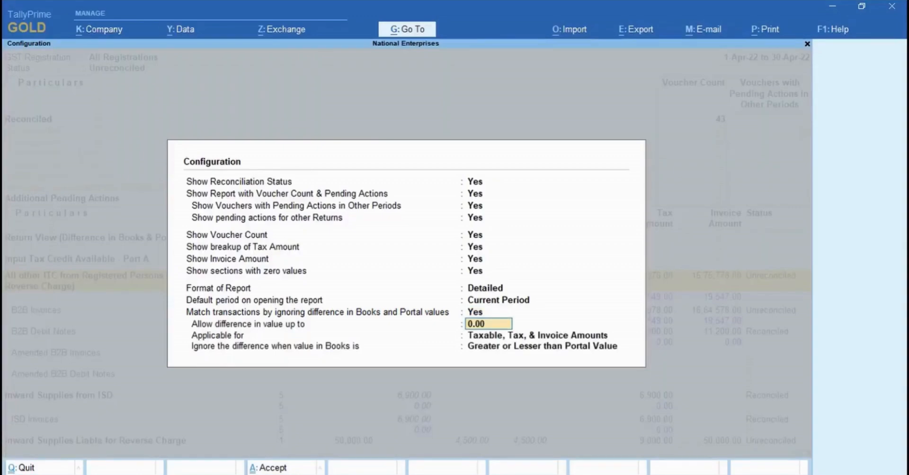
Allow a difference of up to 2.00 for Taxable, Tax, & Invoice Amounts, Greater or Lesser than Portal Value, and save the configuration
{"action": "type", "text": "2"}
{"action": "key", "text": "Return"}
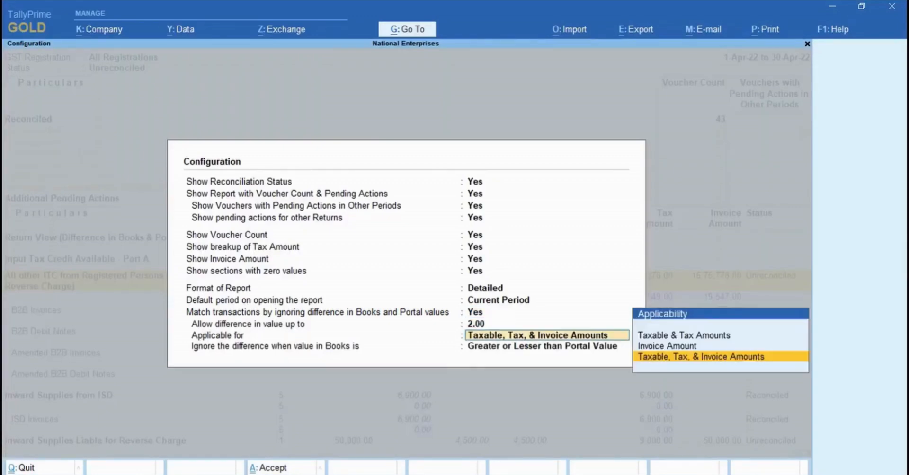
{"action": "key", "text": "Return"}
{"action": "key", "text": "Return"}
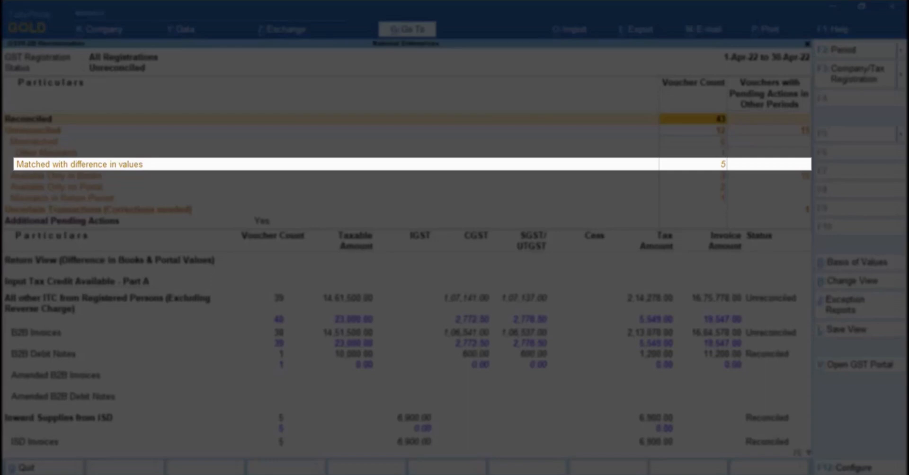
Open the voucher register for transactions matched with difference in values
{"action": "key", "text": "Down"}
{"action": "key", "text": "Down"}
{"action": "key", "text": "Down"}
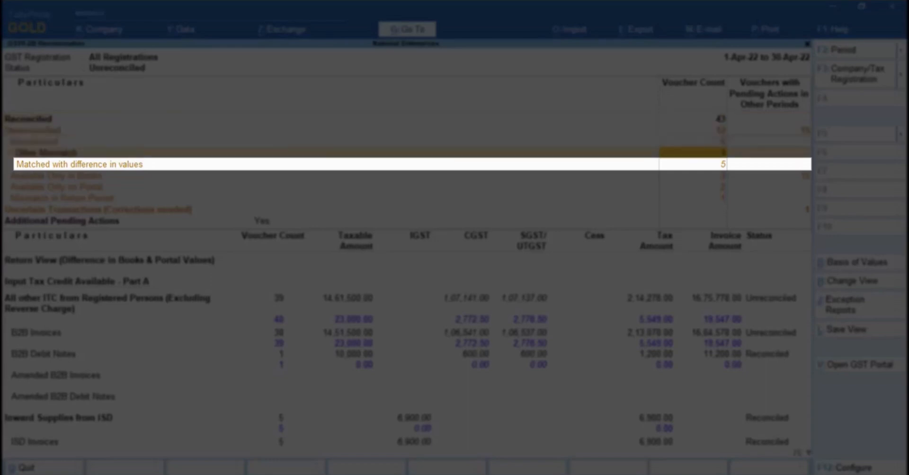
{"action": "key", "text": "Down"}
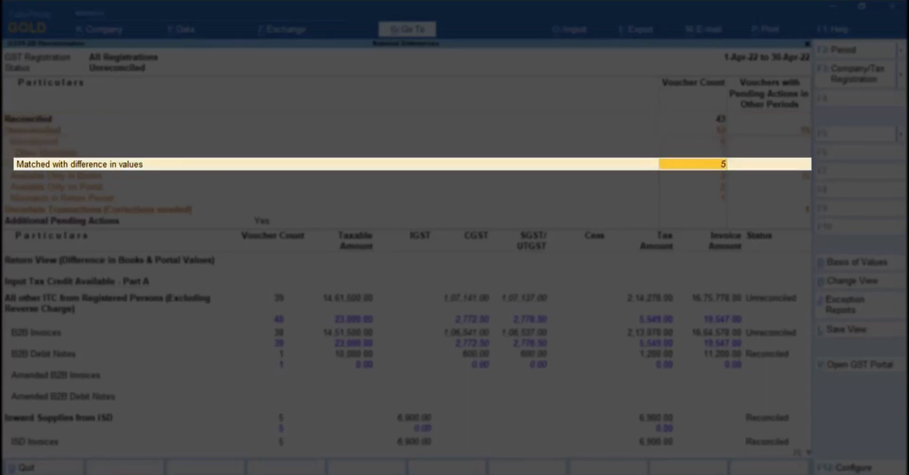
{"action": "key", "text": "Return"}
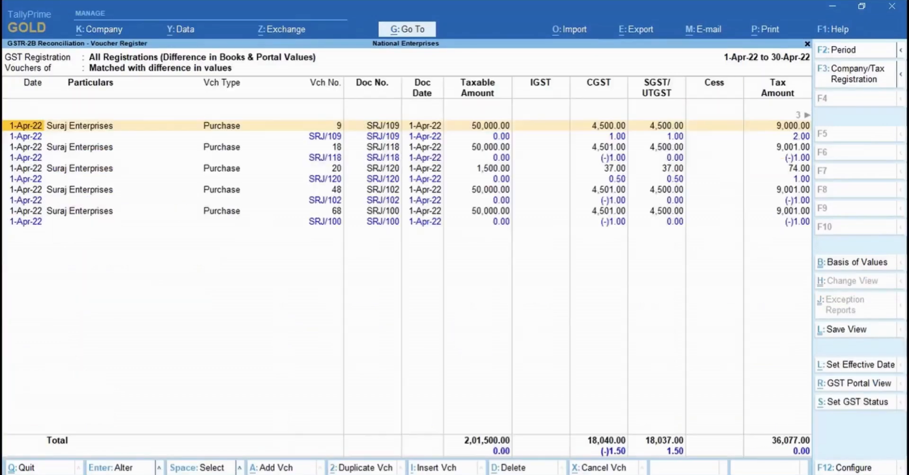
Select the Suraj Enterprises purchase voucher SRJ/118 and set its GST status to Reconciled
{"action": "key", "text": "Down"}
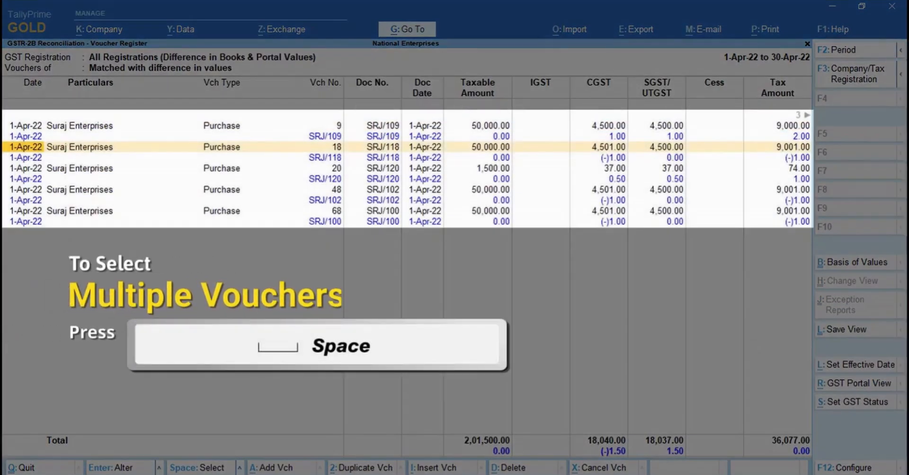
{"action": "key", "text": "space"}
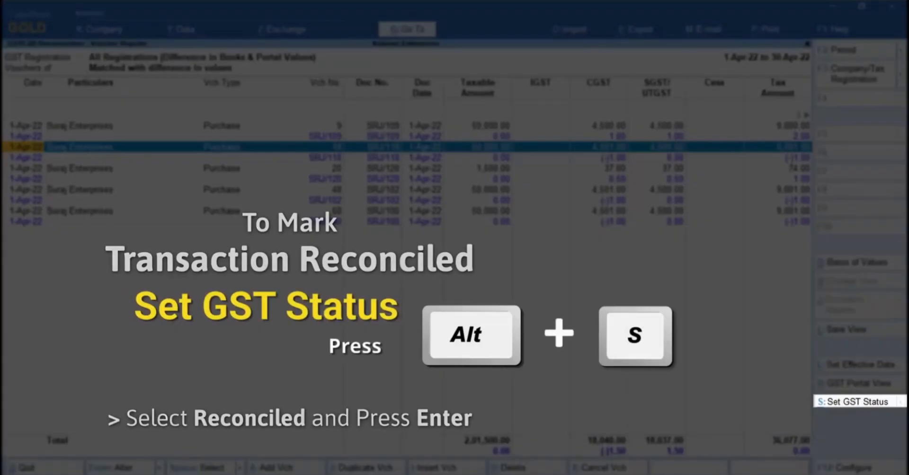
{"action": "key", "text": "alt+s"}
{"action": "key", "text": "Down"}
{"action": "key", "text": "Down"}
{"action": "key", "text": "Down"}
{"action": "key", "text": "Down"}
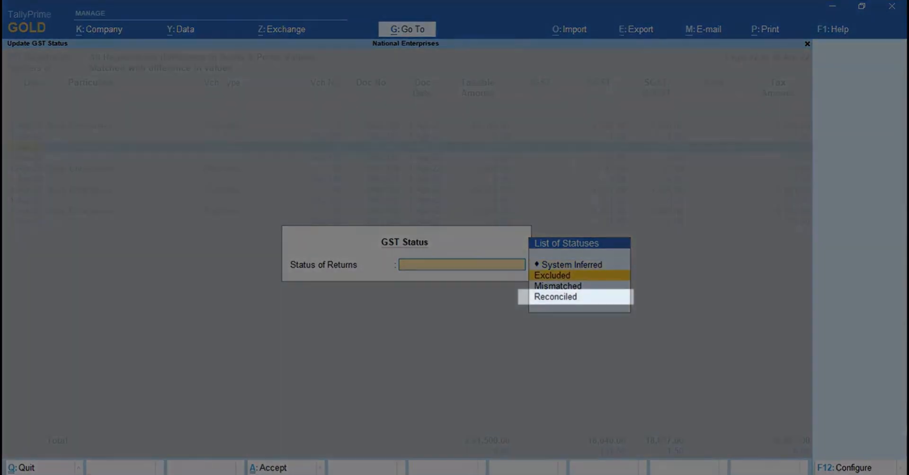
{"action": "key", "text": "Return"}
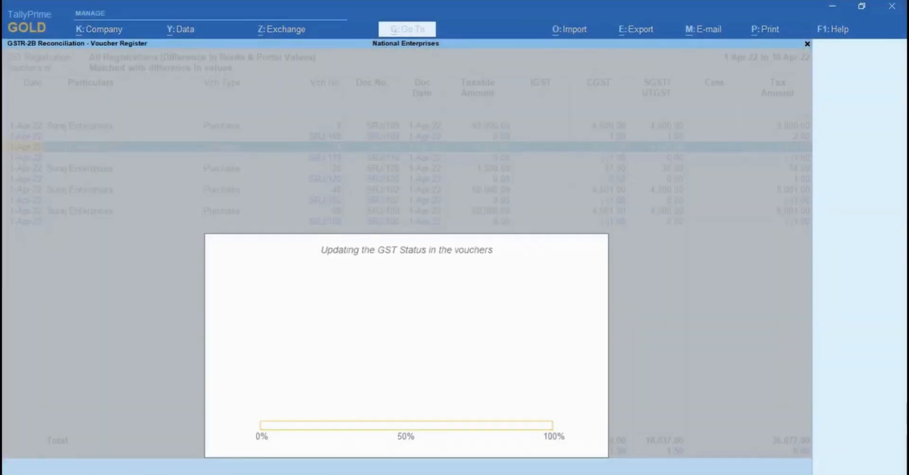
Return to the report and open the Suraj Enterprises voucher register through All other ITC from Registered Persons and B2B Invoices
{"action": "key", "text": "Escape"}
{"action": "key", "text": "Down"}
{"action": "key", "text": "Down"}
{"action": "key", "text": "Down"}
{"action": "key", "text": "Down"}
{"action": "key", "text": "Down"}
{"action": "key", "text": "Down"}
{"action": "key", "text": "Down"}
{"action": "key", "text": "Down"}
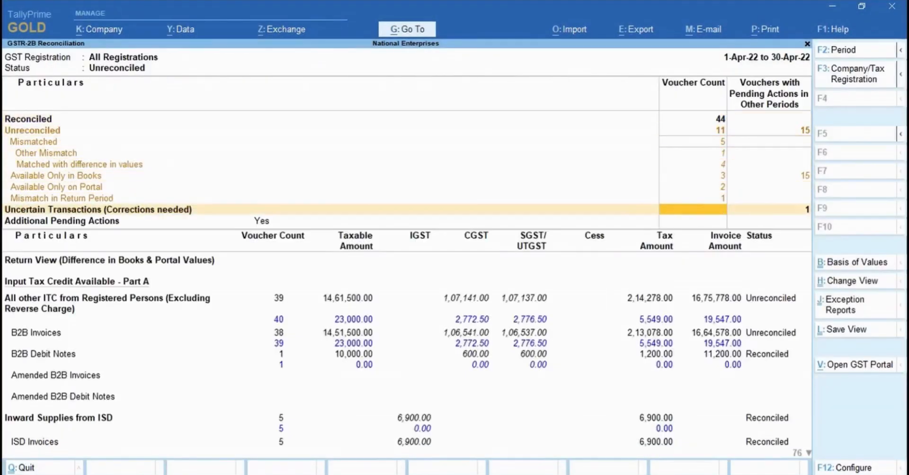
{"action": "key", "text": "Return"}
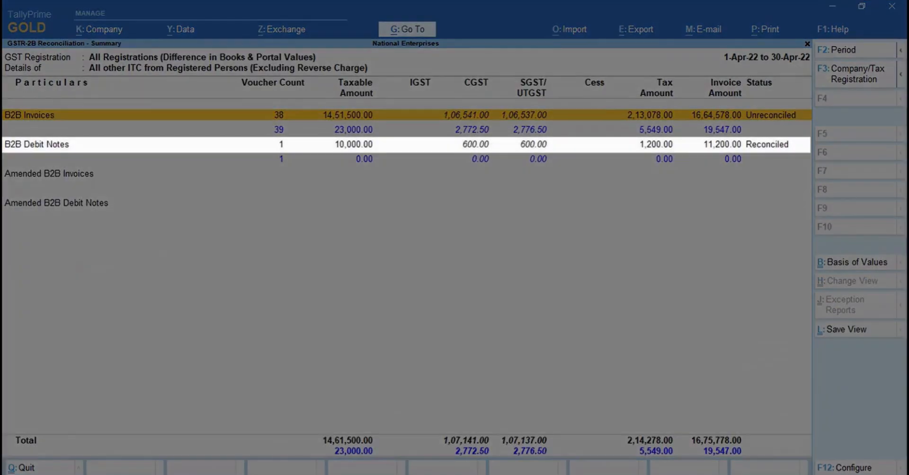
{"action": "key", "text": "Return"}
{"action": "key", "text": "Down"}
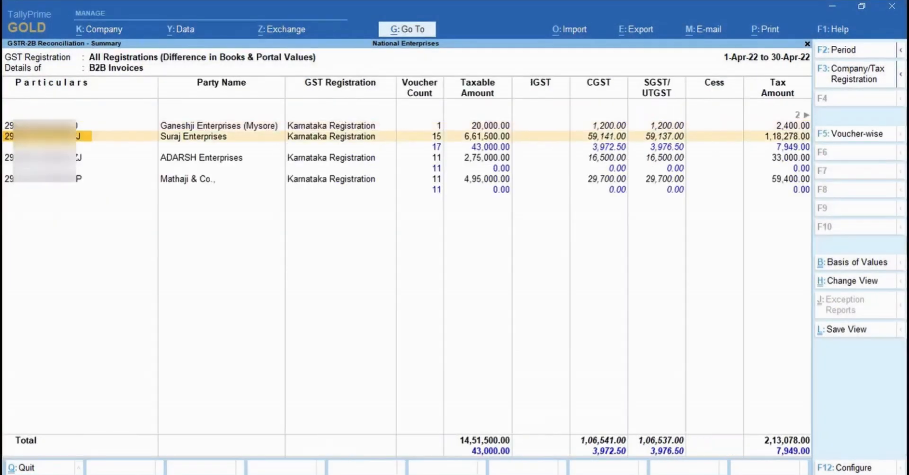
{"action": "key", "text": "Return"}
Go through the Suraj Enterprises vouchers down to the Reconciled Manually section and check voucher SRJ/118
{"action": "key", "text": "Down"}
{"action": "key", "text": "Down"}
{"action": "key", "text": "Down"}
{"action": "key", "text": "Down"}
{"action": "key", "text": "Down"}
{"action": "key", "text": "Down"}
{"action": "key", "text": "Down"}
{"action": "key", "text": "Down"}
{"action": "key", "text": "Down"}
{"action": "key", "text": "Down"}
{"action": "key", "text": "Down"}
{"action": "key", "text": "Down"}
{"action": "key", "text": "Down"}
{"action": "key", "text": "Down"}
{"action": "key", "text": "Down"}
{"action": "key", "text": "Down"}
{"action": "key", "text": "Down"}
{"action": "key", "text": "Down"}
{"action": "key", "text": "Down"}
{"action": "key", "text": "Down"}
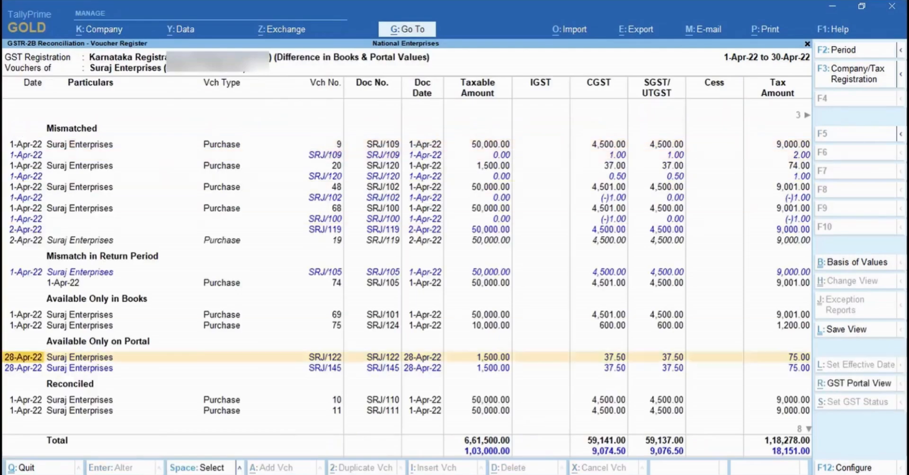
{"action": "key", "text": "Down"}
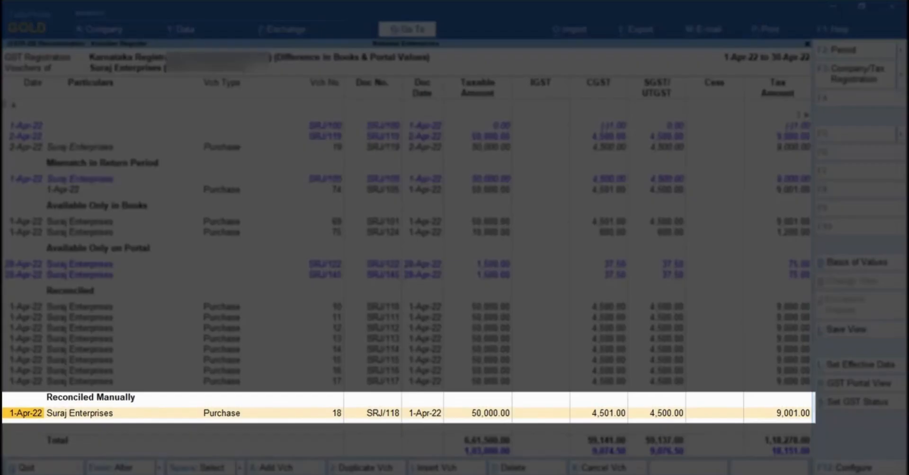
Open the Suraj Enterprises purchase voucher SRJ/109 from the Mismatched section for alteration
{"action": "key", "text": "Right"}
{"action": "key", "text": "Right"}
{"action": "key", "text": "Right"}
{"action": "key", "text": "Right"}
{"action": "key", "text": "Up"}
{"action": "key", "text": "Up"}
{"action": "key", "text": "Up"}
{"action": "key", "text": "Up"}
{"action": "key", "text": "Up"}
{"action": "key", "text": "Up"}
{"action": "key", "text": "Up"}
{"action": "key", "text": "Up"}
{"action": "key", "text": "Up"}
{"action": "key", "text": "Up"}
{"action": "key", "text": "Up"}
{"action": "key", "text": "Up"}
{"action": "key", "text": "Up"}
{"action": "key", "text": "Up"}
{"action": "key", "text": "Up"}
{"action": "key", "text": "Up"}
{"action": "key", "text": "Up"}
{"action": "key", "text": "Up"}
{"action": "key", "text": "Up"}
{"action": "key", "text": "Up"}
{"action": "key", "text": "Up"}
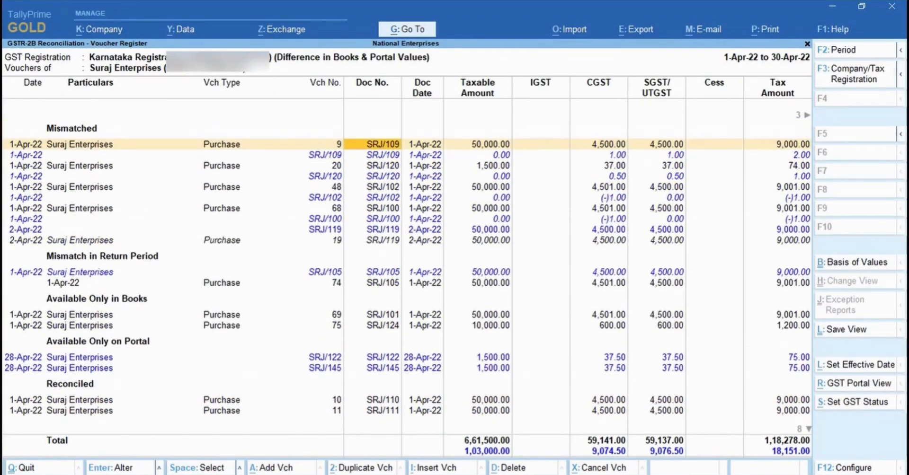
{"action": "key", "text": "Return"}
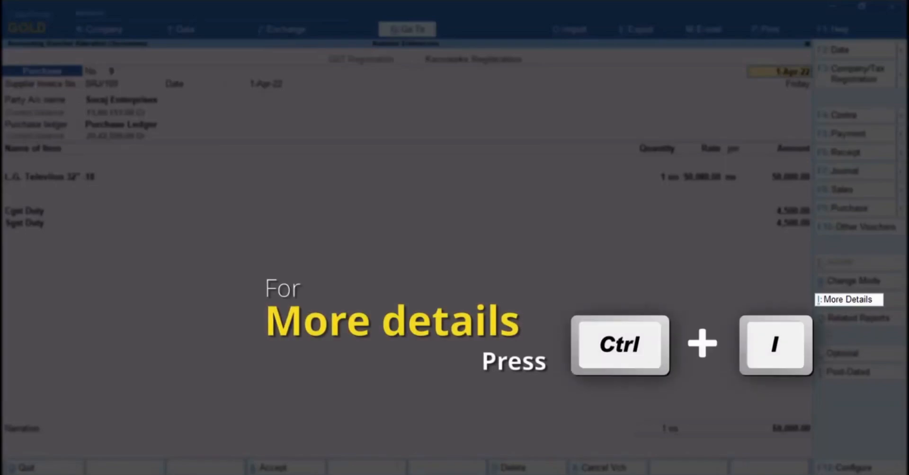
Find and open the GST Status settings in the purchase voucher's additional details
{"action": "key", "text": "ctrl+i"}
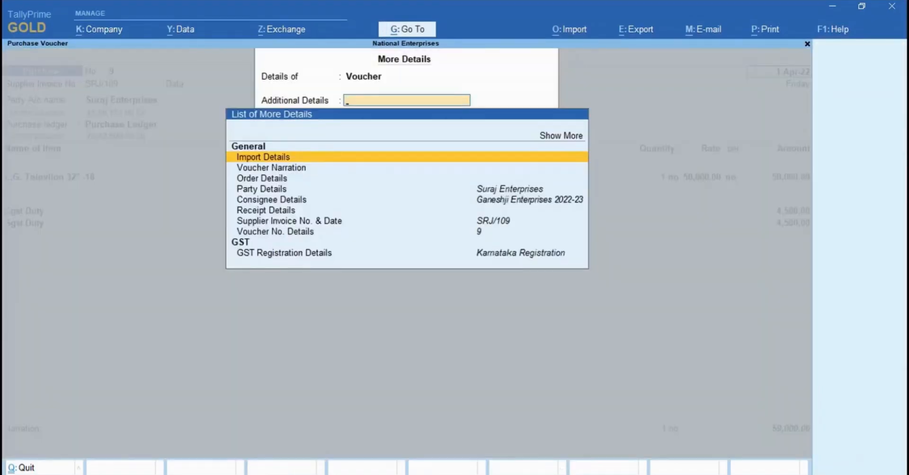
{"action": "type", "text": "Stat"}
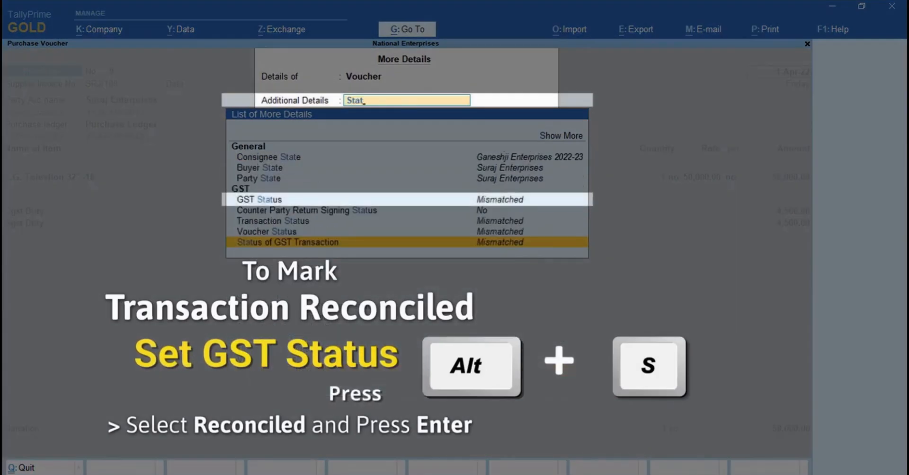
{"action": "key", "text": "Up"}
{"action": "key", "text": "Up"}
{"action": "key", "text": "Return"}
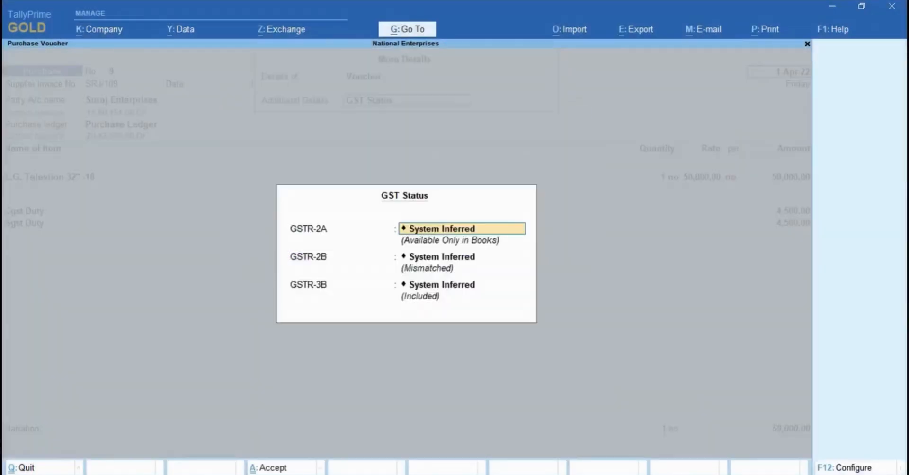
Set the GSTR-2A and GSTR-2B statuses to Reconciled, then save the GST status and the purchase voucher
{"action": "key", "text": "Down"}
{"action": "key", "text": "Down"}
{"action": "key", "text": "Down"}
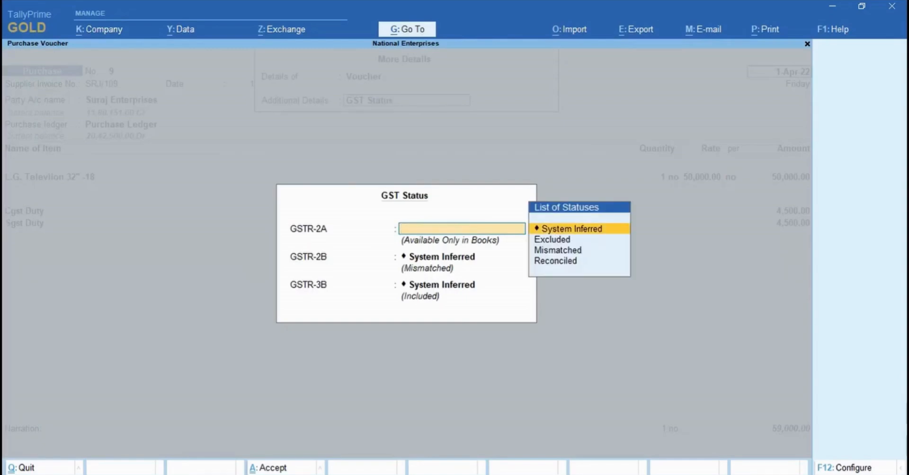
{"action": "key", "text": "Down"}
{"action": "key", "text": "Return"}
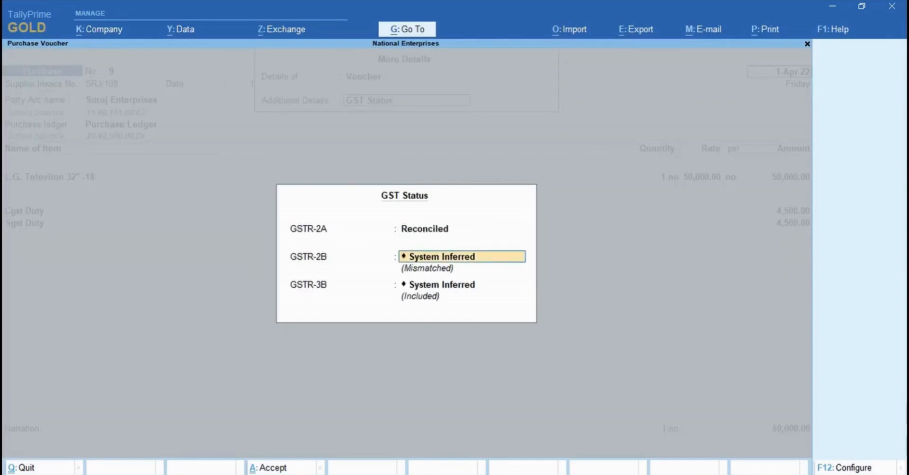
{"action": "key", "text": "Down"}
{"action": "key", "text": "Down"}
{"action": "key", "text": "Down"}
{"action": "key", "text": "Return"}
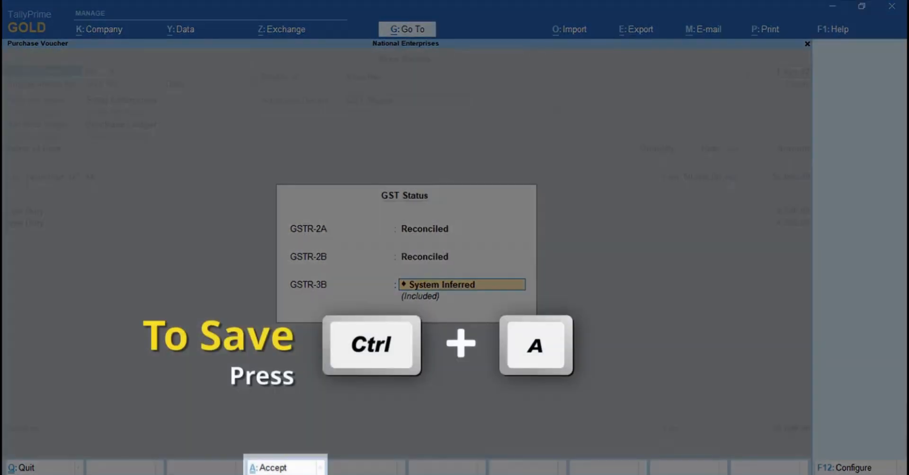
{"action": "key", "text": "ctrl+a"}
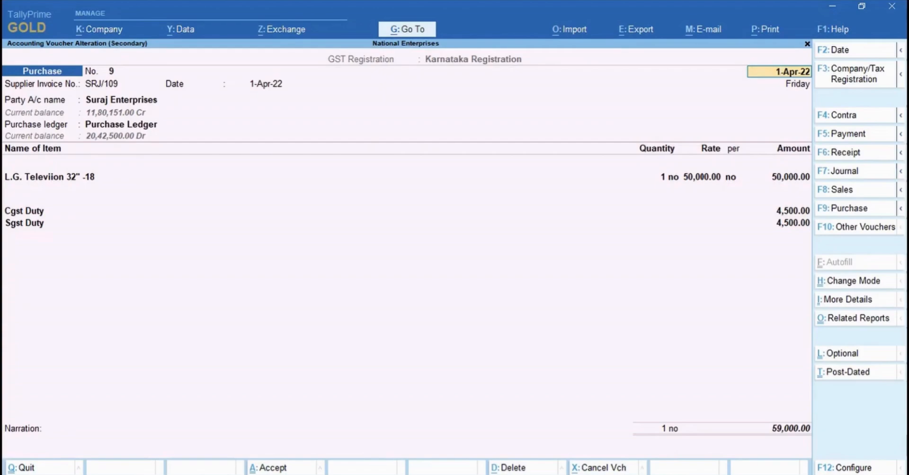
{"action": "key", "text": "ctrl+a"}
Check the manually reconciled vouchers at the end of the Suraj Enterprises register
{"action": "key", "text": "Down"}
{"action": "key", "text": "Down"}
{"action": "key", "text": "Down"}
{"action": "key", "text": "Down"}
{"action": "key", "text": "Down"}
{"action": "key", "text": "Down"}
{"action": "key", "text": "Down"}
{"action": "key", "text": "Down"}
{"action": "key", "text": "Down"}
{"action": "key", "text": "Down"}
{"action": "key", "text": "Down"}
{"action": "key", "text": "Down"}
{"action": "key", "text": "Down"}
{"action": "key", "text": "Down"}
{"action": "key", "text": "Down"}
{"action": "key", "text": "Down"}
{"action": "key", "text": "Down"}
{"action": "key", "text": "Down"}
{"action": "key", "text": "Down"}
{"action": "key", "text": "Down"}
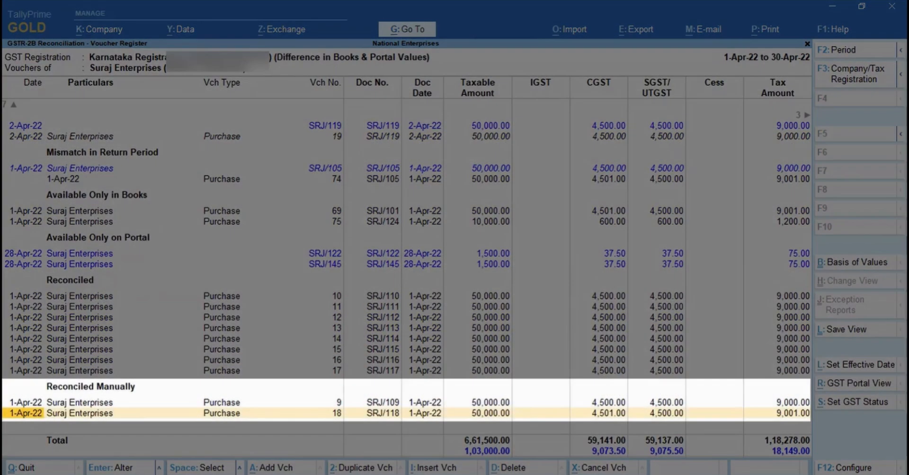
Set the GST status of the mismatched Suraj Enterprises voucher SRJ/120 to Reconciled
{"action": "key", "text": "Up"}
{"action": "key", "text": "Up"}
{"action": "key", "text": "Up"}
{"action": "key", "text": "Up"}
{"action": "key", "text": "Up"}
{"action": "key", "text": "Up"}
{"action": "key", "text": "Up"}
{"action": "key", "text": "Up"}
{"action": "key", "text": "Up"}
{"action": "key", "text": "Up"}
{"action": "key", "text": "Up"}
{"action": "key", "text": "Up"}
{"action": "key", "text": "Up"}
{"action": "key", "text": "Up"}
{"action": "key", "text": "Up"}
{"action": "key", "text": "Up"}
{"action": "key", "text": "Up"}
{"action": "key", "text": "Up"}
{"action": "key", "text": "Up"}
{"action": "key", "text": "Up"}
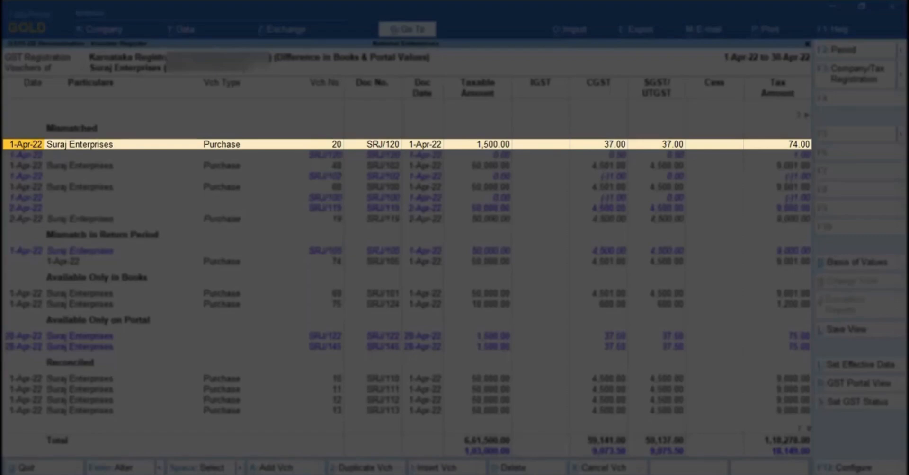
{"action": "key", "text": "space"}
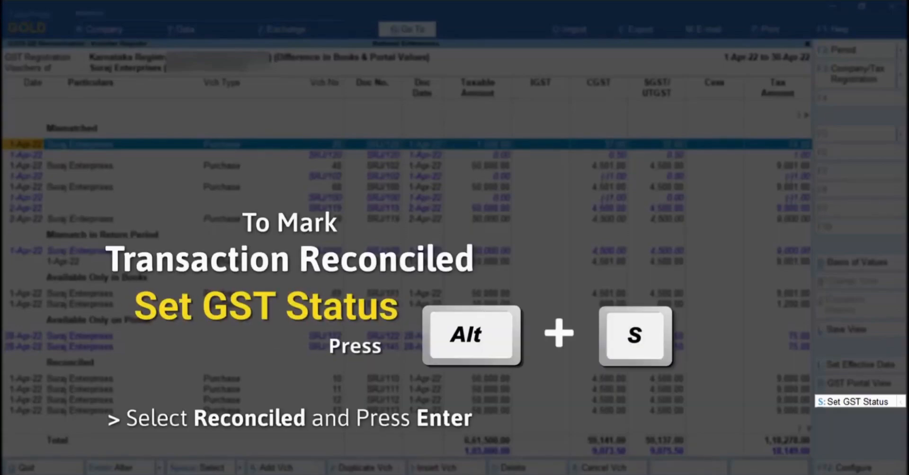
{"action": "key", "text": "alt+s"}
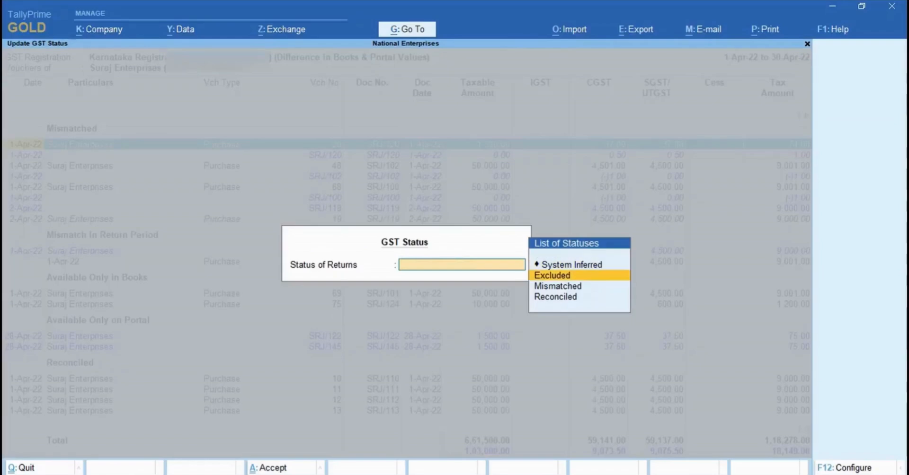
{"action": "key", "text": "Down"}
{"action": "key", "text": "Down"}
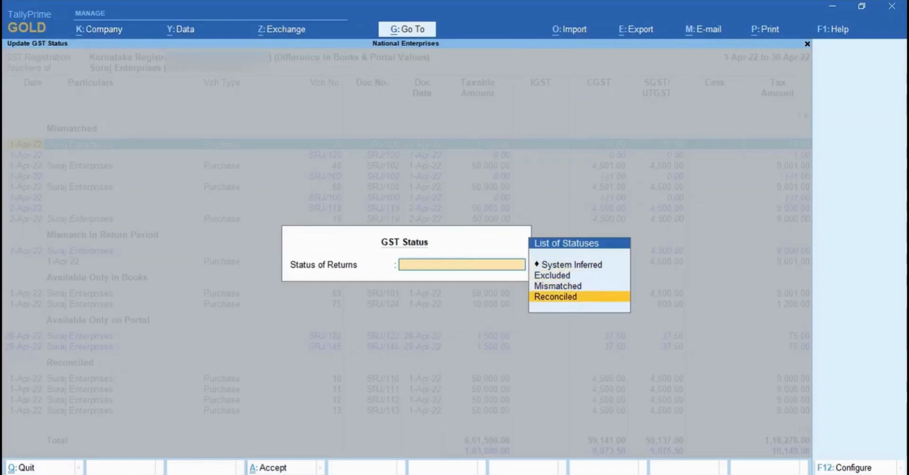
{"action": "key", "text": "Return"}
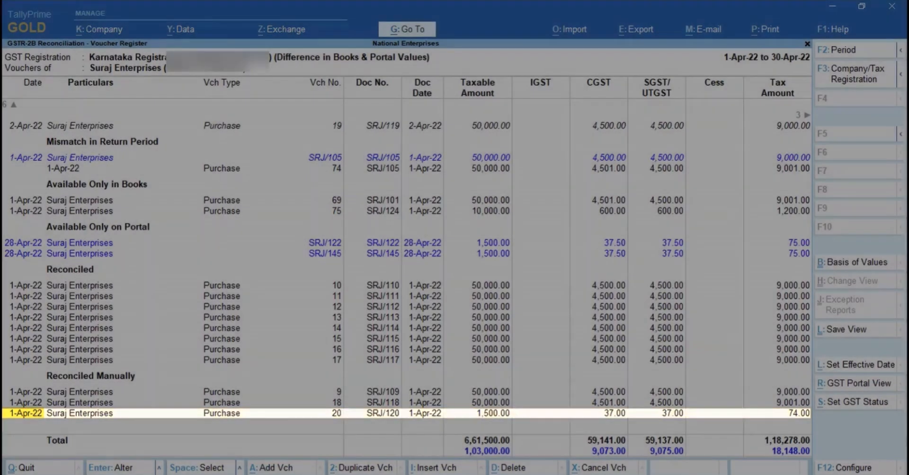
Show the B2B invoices voucher-wise and set the GST status of the mismatched Suraj Enterprises voucher SRJ/100 to Reconciled
{"action": "key", "text": "Escape"}
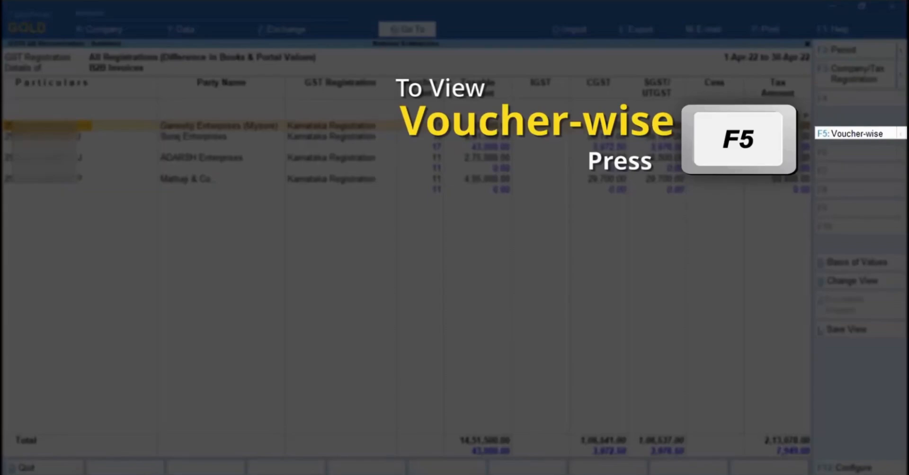
{"action": "key", "text": "F5"}
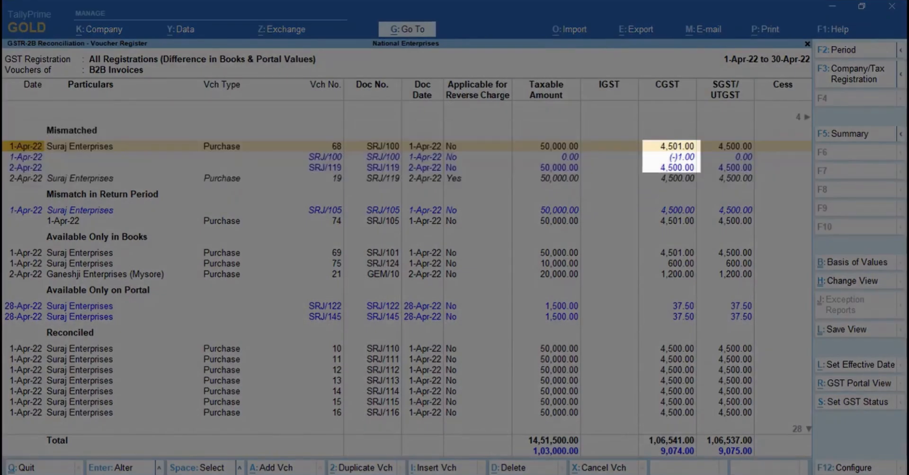
{"action": "key", "text": "Down"}
{"action": "key", "text": "Down"}
{"action": "key", "text": "Down"}
{"action": "key", "text": "Return"}
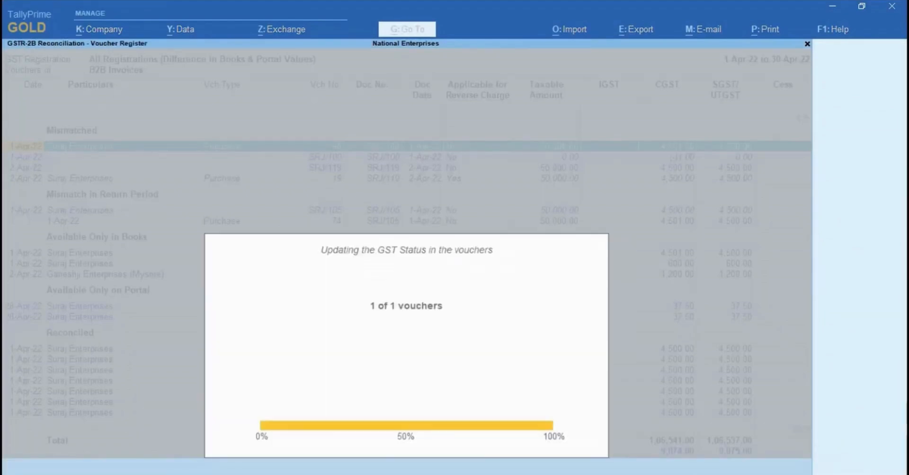
Open the Suraj Enterprises purchase voucher SRJ/119 from the Mismatched section and go to its item's GST rate details
{"action": "key", "text": "Up"}
{"action": "key", "text": "Up"}
{"action": "key", "text": "Up"}
{"action": "key", "text": "Up"}
{"action": "key", "text": "Up"}
{"action": "key", "text": "Up"}
{"action": "key", "text": "Up"}
{"action": "key", "text": "Up"}
{"action": "key", "text": "Up"}
{"action": "key", "text": "Up"}
{"action": "key", "text": "Up"}
{"action": "key", "text": "Up"}
{"action": "key", "text": "Up"}
{"action": "key", "text": "Up"}
{"action": "key", "text": "Up"}
{"action": "key", "text": "Up"}
{"action": "key", "text": "Up"}
{"action": "key", "text": "Up"}
{"action": "key", "text": "Up"}
{"action": "key", "text": "Up"}
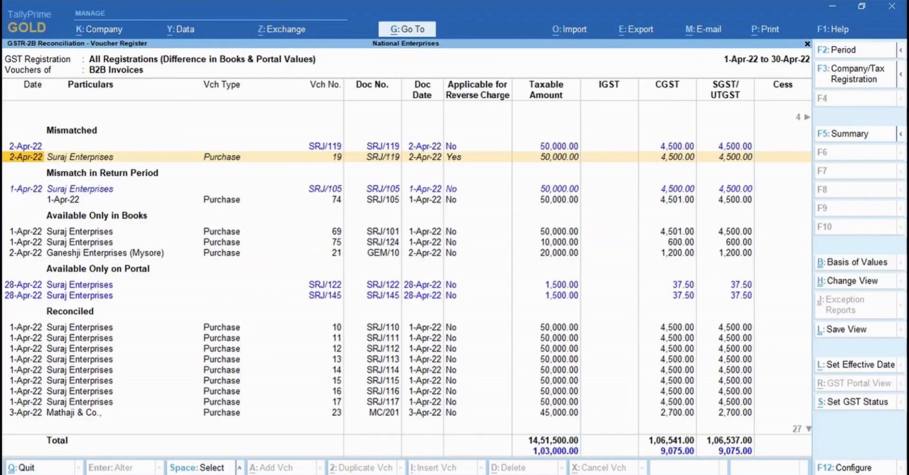
{"action": "key", "text": "Return"}
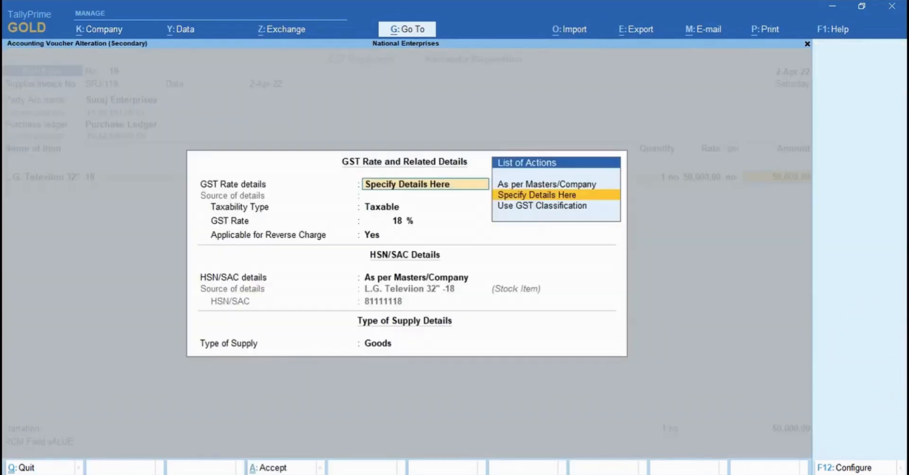
Set Applicable for Reverse Charge to No for the L.G. Televiion item, then save the purchase voucher
{"action": "key", "text": "Return"}
{"action": "key", "text": "Return"}
{"action": "key", "text": "Return"}
{"action": "type", "text": "No"}
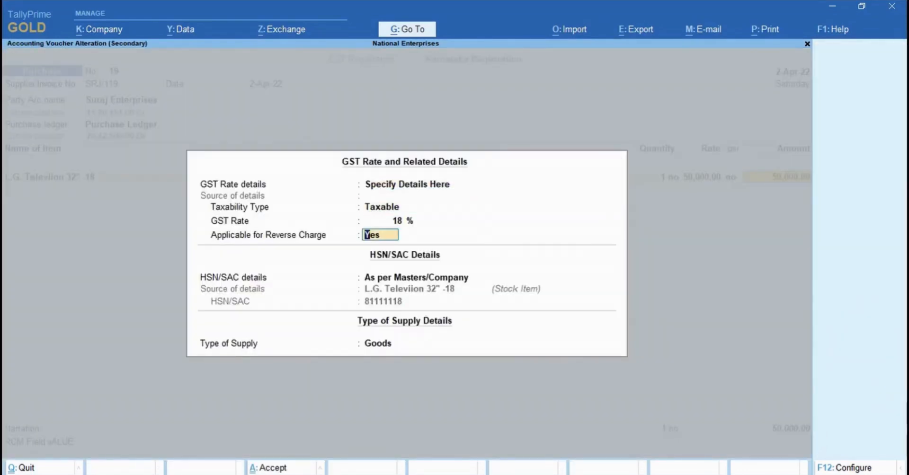
{"action": "key", "text": "Return"}
{"action": "key", "text": "Return"}
{"action": "key", "text": "Return"}
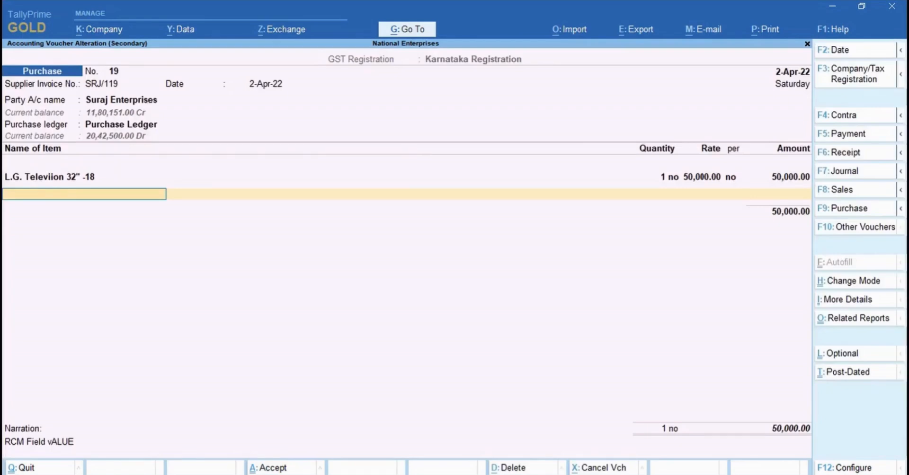
{"action": "key", "text": "ctrl+a"}
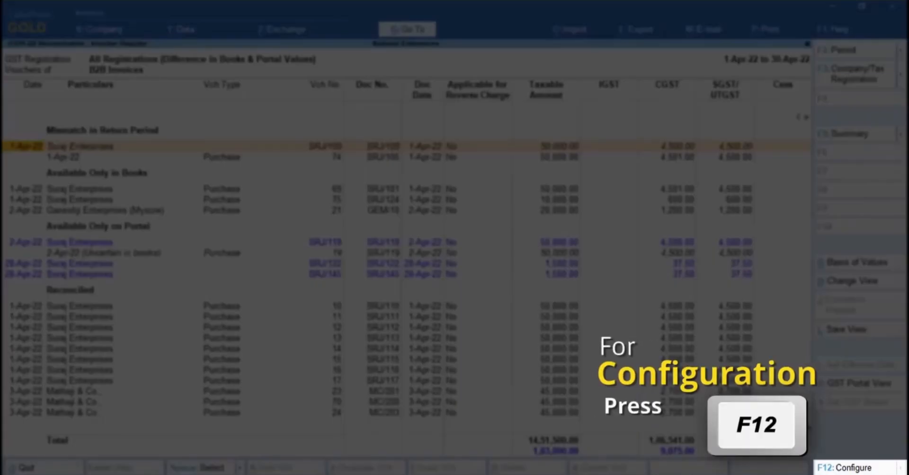
Configure the voucher register to show the effective date for return
{"action": "key", "text": "F12"}
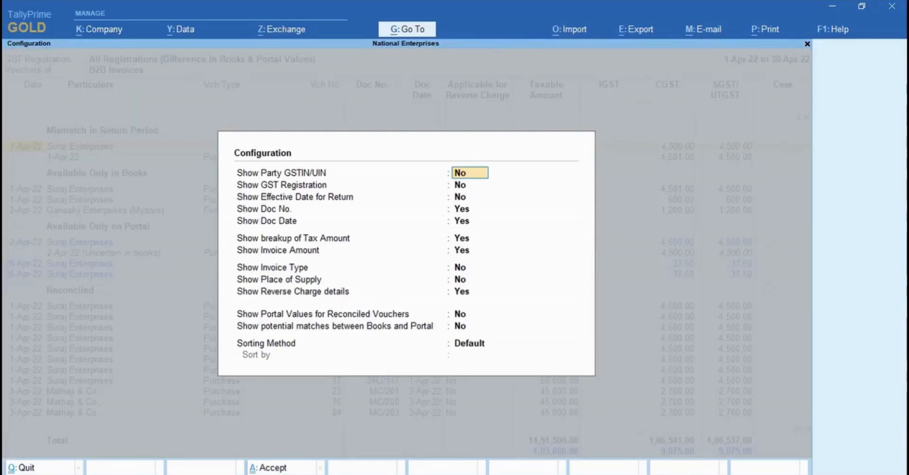
{"action": "key", "text": "Down"}
{"action": "key", "text": "Down"}
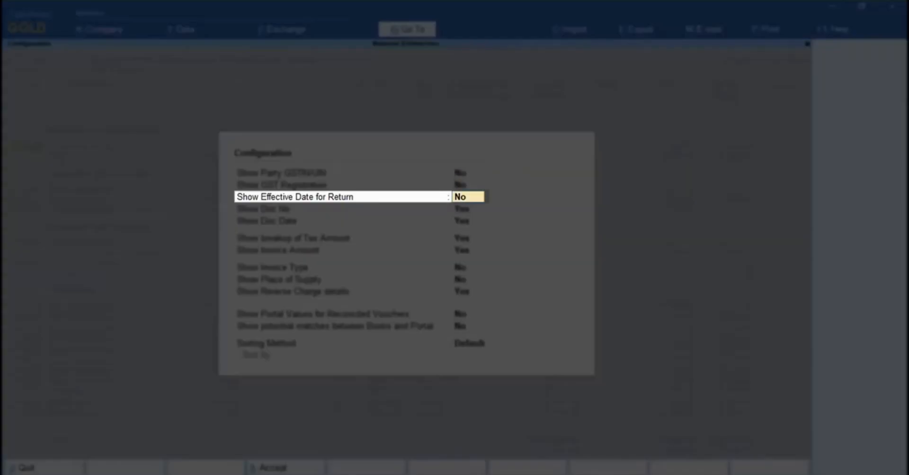
{"action": "type", "text": "y"}
{"action": "key", "text": "Return"}
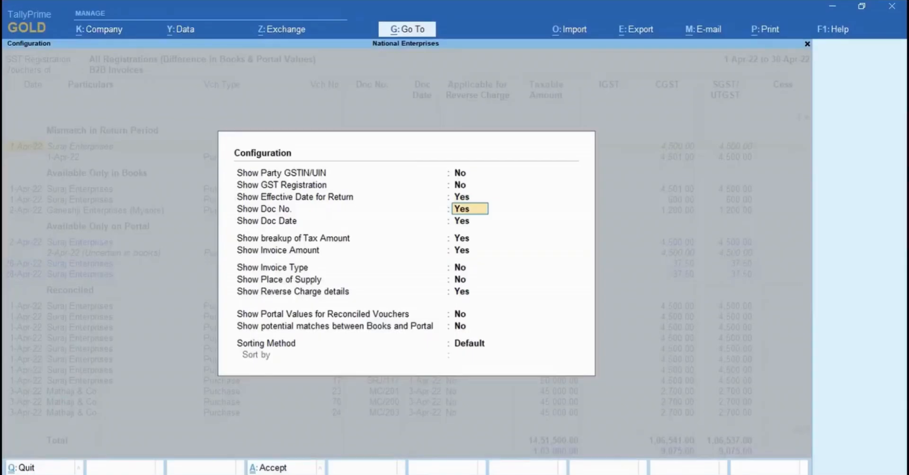
{"action": "key", "text": "ctrl+a"}
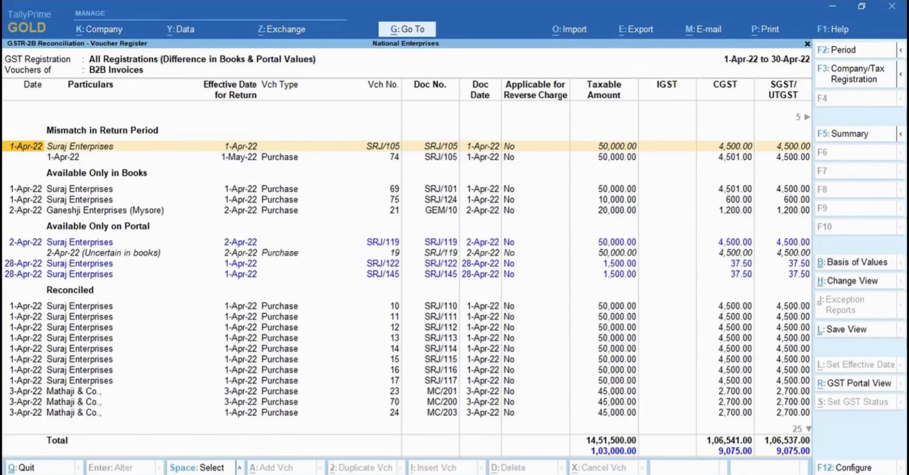
Set the GST return effective date of the books voucher SRJ/105 under Mismatch in Return Period to 1-Apr
{"action": "key", "text": "Down"}
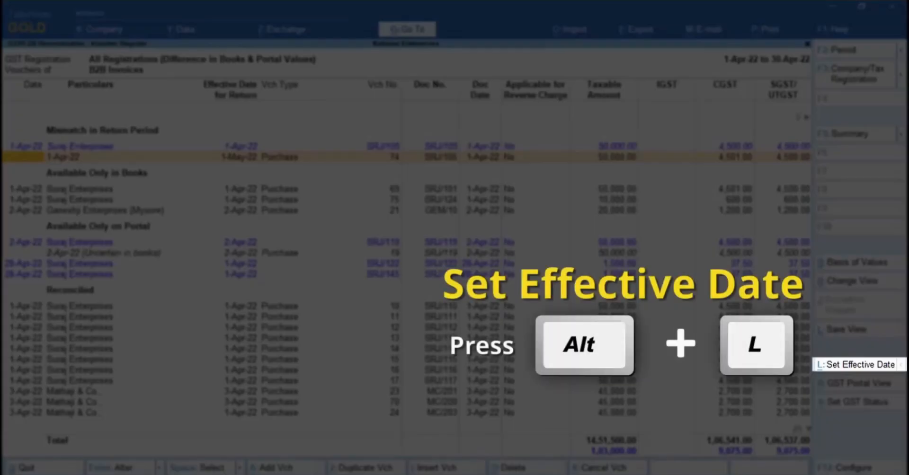
{"action": "key", "text": "alt+l"}
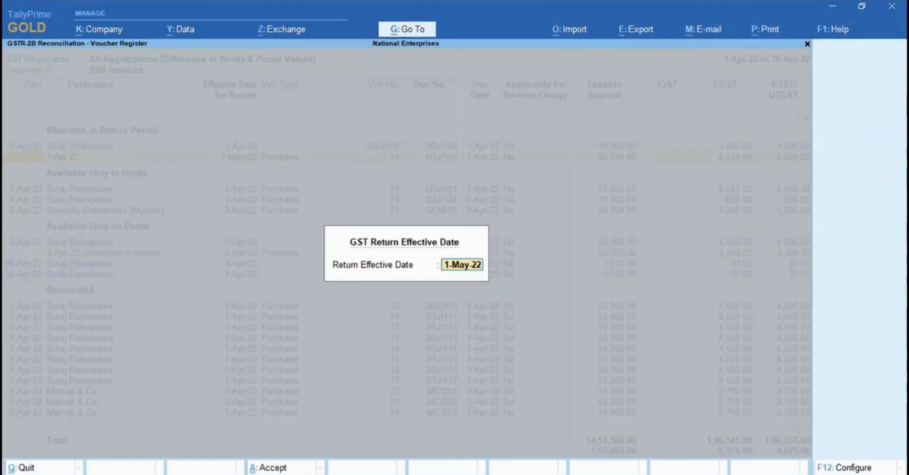
{"action": "type", "text": "1-apr"}
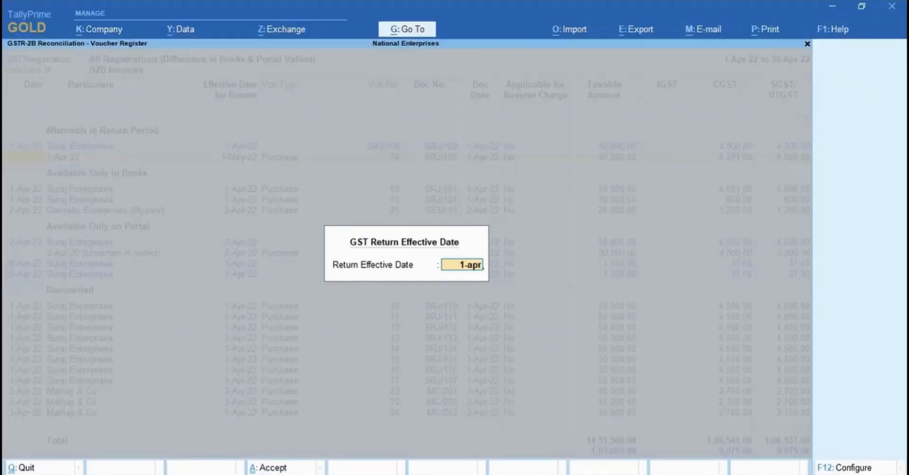
{"action": "key", "text": "Return"}
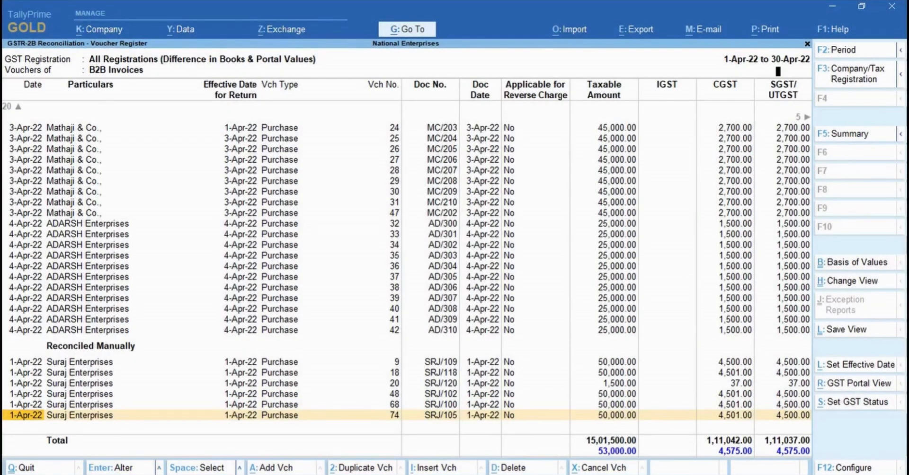
Check the GST Return Effective Date in the additional details of purchase voucher SRJ/105, then leave the voucher unsaved
{"action": "key", "text": "Return"}
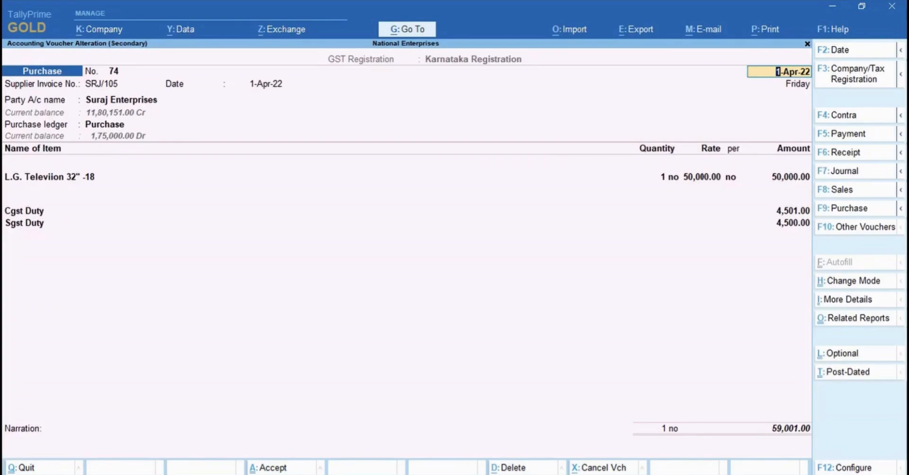
{"action": "key", "text": "ctrl+i"}
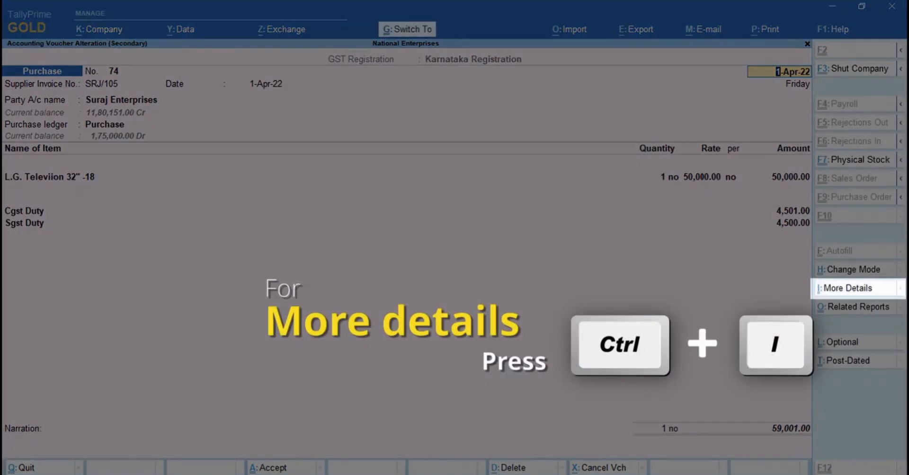
{"action": "type", "text": "E"}
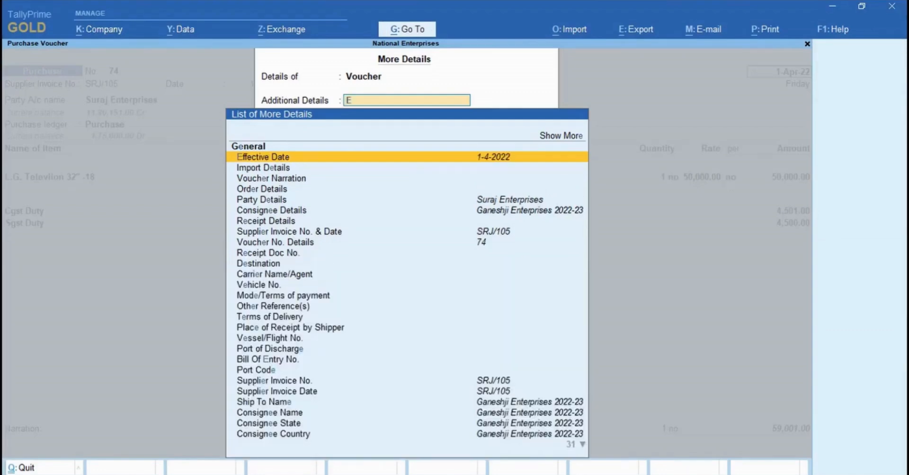
{"action": "type", "text": "ffe"}
{"action": "key", "text": "Down"}
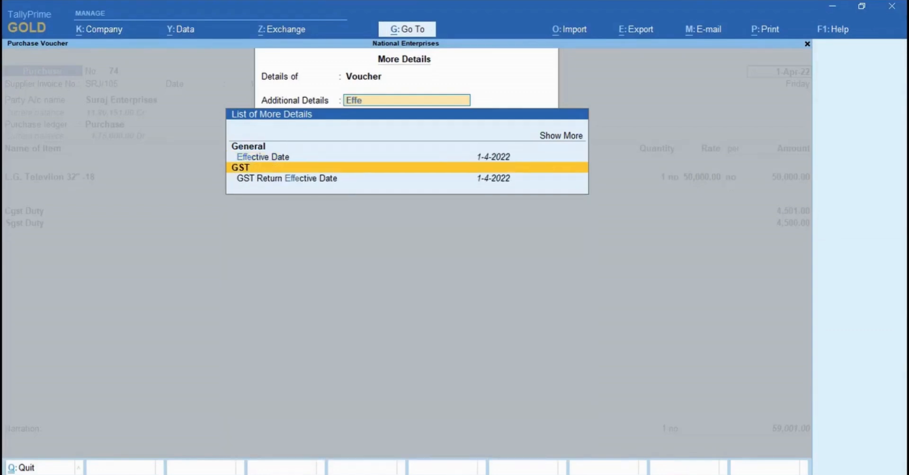
{"action": "key", "text": "Down"}
{"action": "key", "text": "Return"}
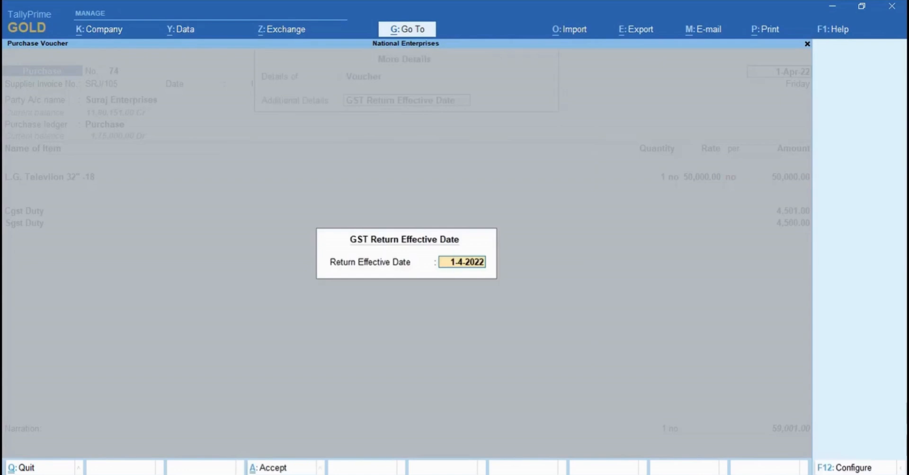
{"action": "key", "text": "Escape"}
{"action": "key", "text": "Return"}
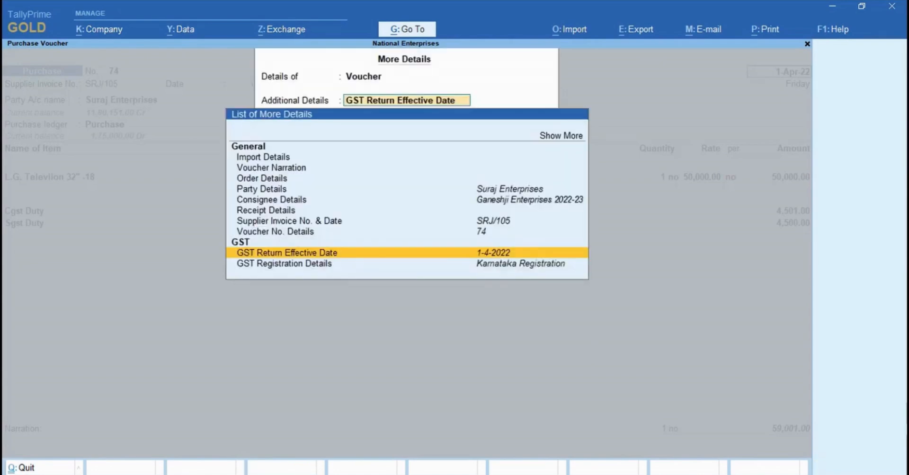
{"action": "key", "text": "Escape"}
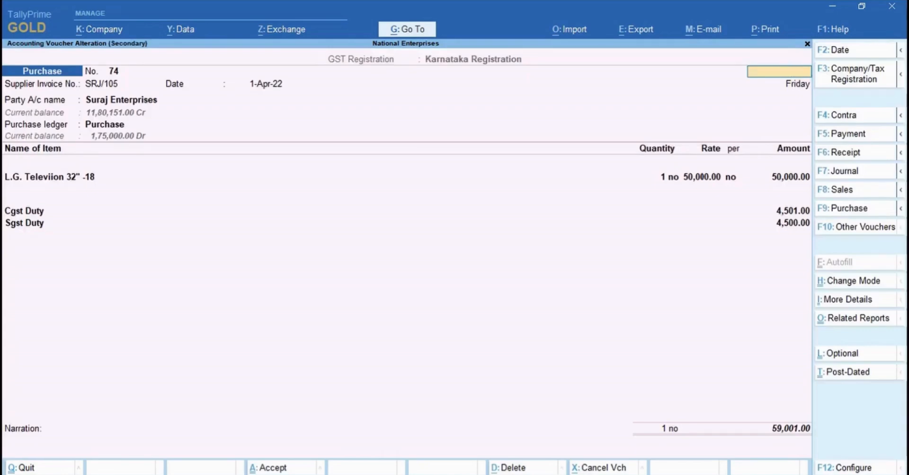
{"action": "key", "text": "Escape"}
{"action": "key", "text": "Return"}
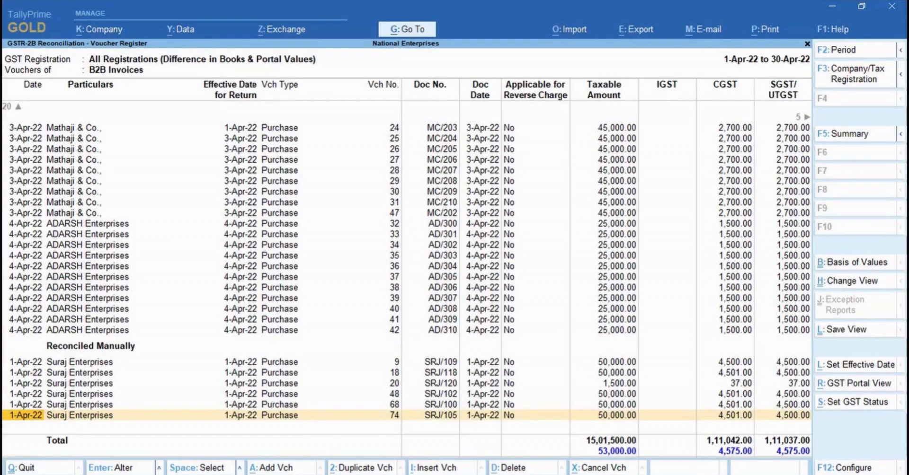
Check the GST portal view of invoice SRJ/122 in the Available Only on Portal section, then return to the register
{"action": "key", "text": "Up"}
{"action": "key", "text": "Up"}
{"action": "key", "text": "Up"}
{"action": "key", "text": "Up"}
{"action": "key", "text": "Up"}
{"action": "key", "text": "Up"}
{"action": "key", "text": "Up"}
{"action": "key", "text": "Up"}
{"action": "key", "text": "Up"}
{"action": "key", "text": "Up"}
{"action": "key", "text": "Up"}
{"action": "key", "text": "Up"}
{"action": "key", "text": "Up"}
{"action": "key", "text": "Up"}
{"action": "key", "text": "Up"}
{"action": "key", "text": "Up"}
{"action": "key", "text": "Up"}
{"action": "key", "text": "Up"}
{"action": "key", "text": "Up"}
{"action": "key", "text": "Up"}
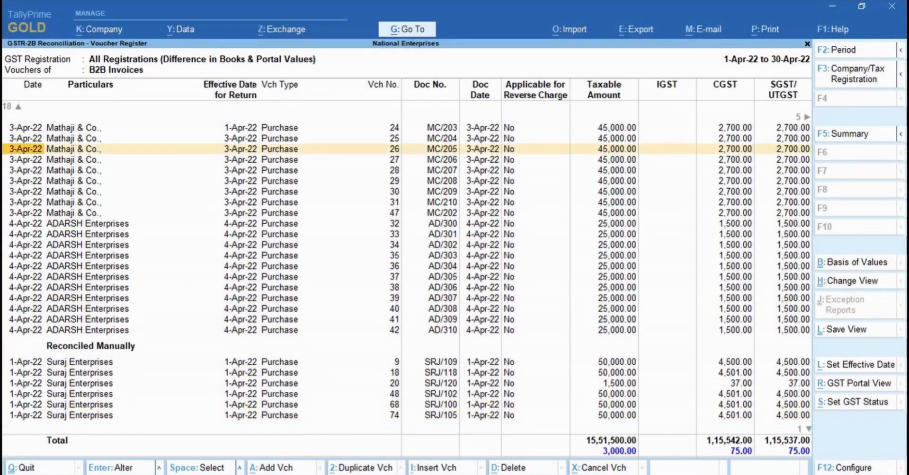
{"action": "key", "text": "Up"}
{"action": "key", "text": "Down"}
{"action": "key", "text": "Down"}
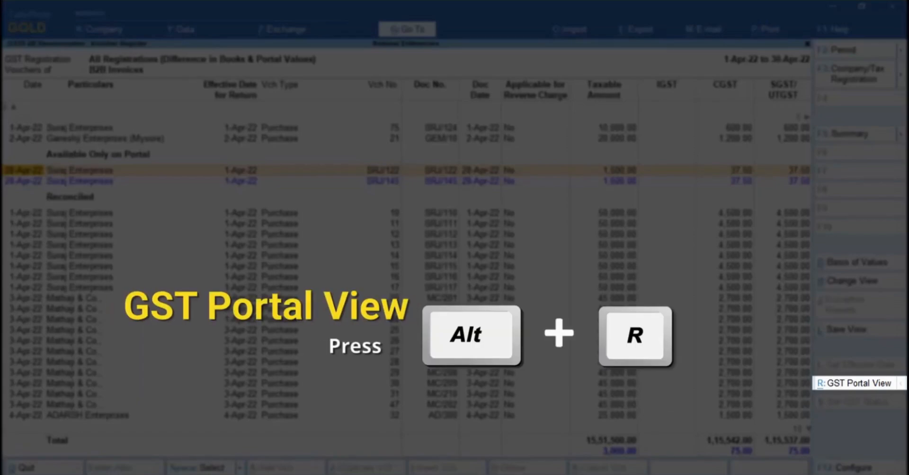
{"action": "key", "text": "alt+r"}
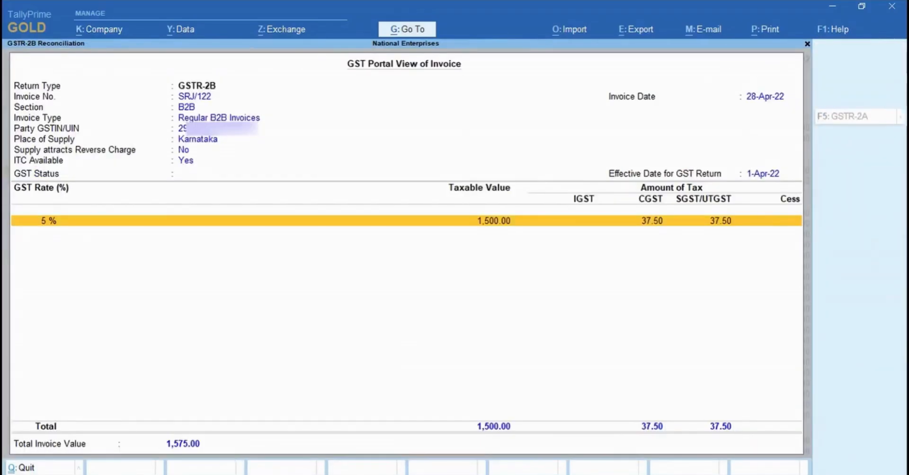
{"action": "key", "text": "Escape"}
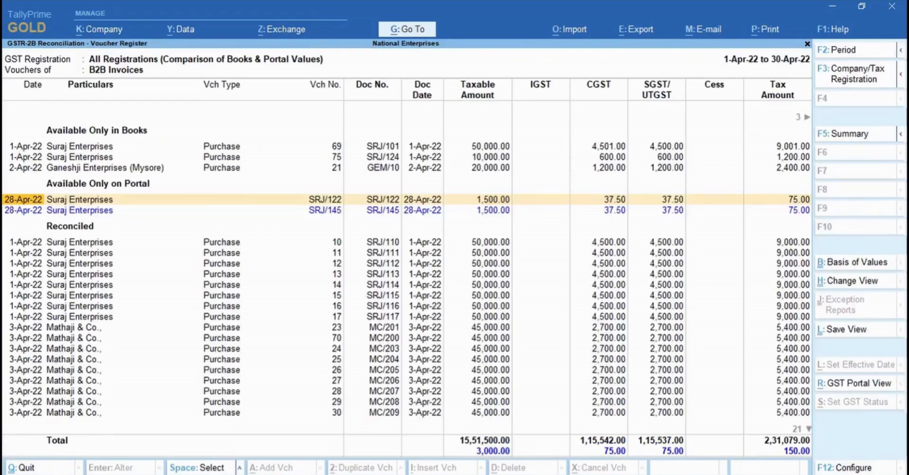
Start a new purchase voucher with supplier invoice number SRJ/122 and invoice date 28-Apr-22
{"action": "key", "text": "alt+g"}
{"action": "key", "text": "Up"}
{"action": "key", "text": "Up"}
{"action": "key", "text": "Up"}
{"action": "key", "text": "Up"}
{"action": "key", "text": "Up"}
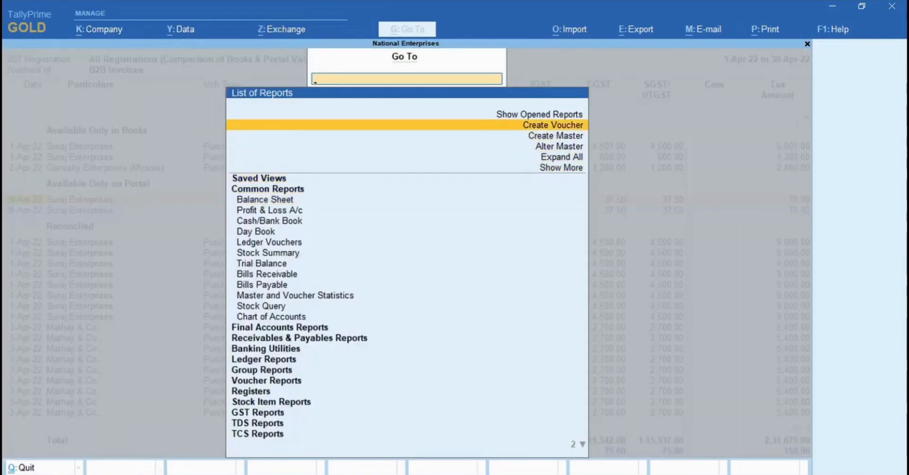
{"action": "key", "text": "Return"}
{"action": "type", "text": "SRJ/122"}
{"action": "key", "text": "Return"}
{"action": "key", "text": "Return"}
Choose Suraj Enterprises as the party account and Purchase as the purchase ledger
{"action": "key", "text": "Down"}
{"action": "key", "text": "Down"}
{"action": "key", "text": "Down"}
{"action": "key", "text": "Down"}
{"action": "key", "text": "Down"}
{"action": "key", "text": "Down"}
{"action": "key", "text": "Down"}
{"action": "key", "text": "Down"}
{"action": "key", "text": "Down"}
{"action": "key", "text": "Down"}
{"action": "key", "text": "Down"}
{"action": "key", "text": "Down"}
{"action": "key", "text": "Down"}
{"action": "key", "text": "Down"}
{"action": "key", "text": "Return"}
{"action": "key", "text": "Return"}
{"action": "key", "text": "Return"}
Add the item Boat - Earphones - 5% with quantity 1 and rate 1500
{"action": "key", "text": "Return"}
{"action": "type", "text": "1"}
{"action": "key", "text": "Return"}
{"action": "type", "text": "1500"}
{"action": "key", "text": "Return"}
{"action": "key", "text": "Return"}
{"action": "key", "text": "Return"}
{"action": "key", "text": "Return"}
Add the Cgst Duty and Sgst Duty ledgers to the Suraj Enterprises purchase voucher and save it
{"action": "key", "text": "Return"}
{"action": "type", "text": "C"}
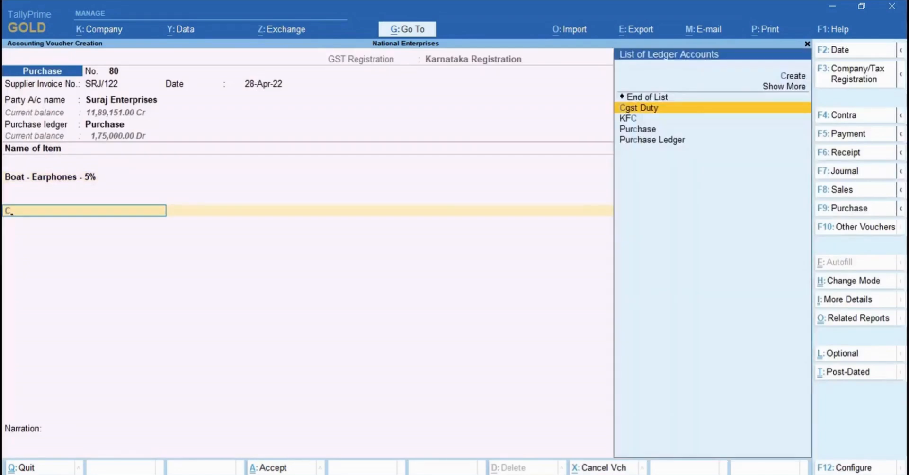
{"action": "key", "text": "Return"}
{"action": "key", "text": "Return"}
{"action": "type", "text": "S"}
{"action": "key", "text": "Return"}
{"action": "key", "text": "Return"}
{"action": "key", "text": "Return"}
{"action": "key", "text": "Return"}
{"action": "key", "text": "Return"}
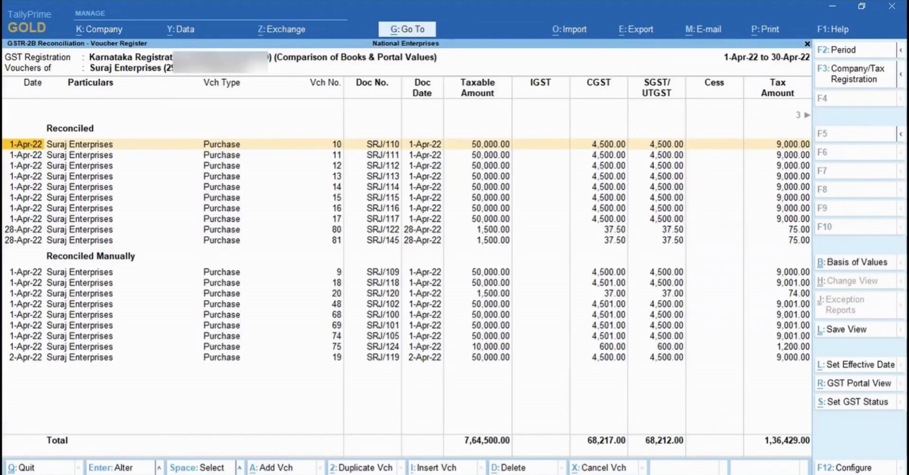
Return from the Suraj Enterprises voucher register through the B2B Invoices summaries to the main GSTR-2B Reconciliation report
{"action": "key", "text": "Escape"}
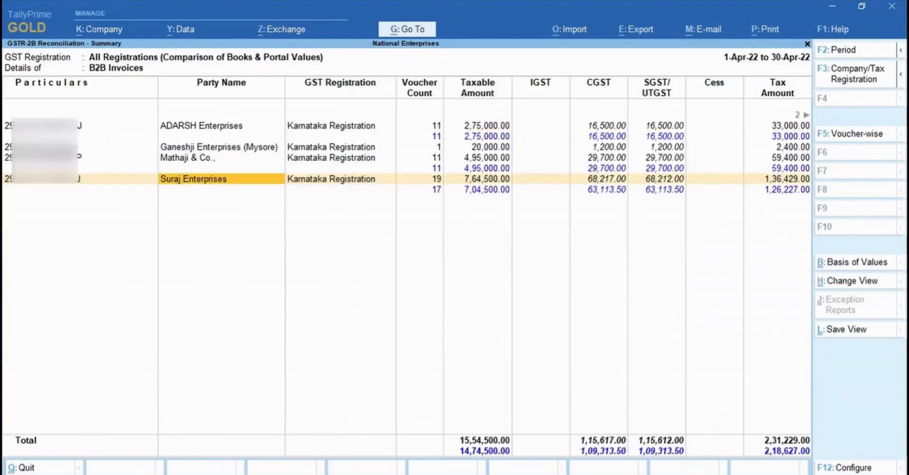
{"action": "key", "text": "Right"}
{"action": "key", "text": "Right"}
{"action": "key", "text": "Up"}
{"action": "key", "text": "Escape"}
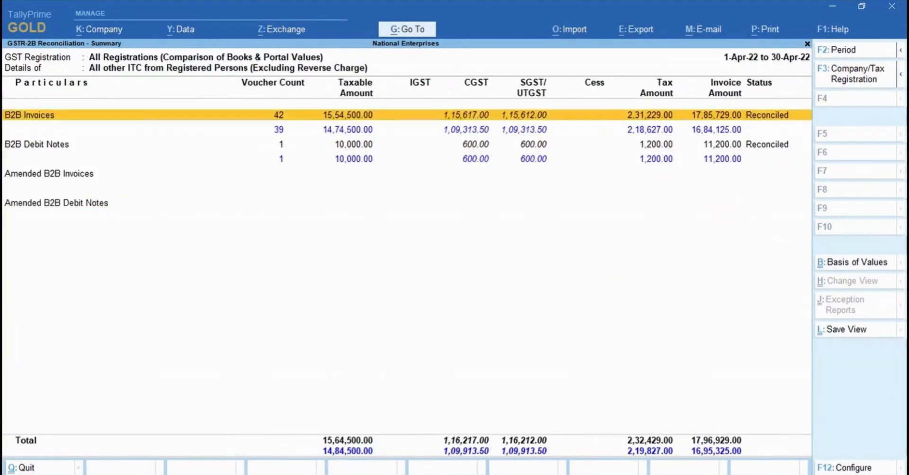
{"action": "key", "text": "Escape"}
{"action": "key", "text": "Down"}
{"action": "key", "text": "Down"}
{"action": "key", "text": "Down"}
{"action": "key", "text": "Down"}
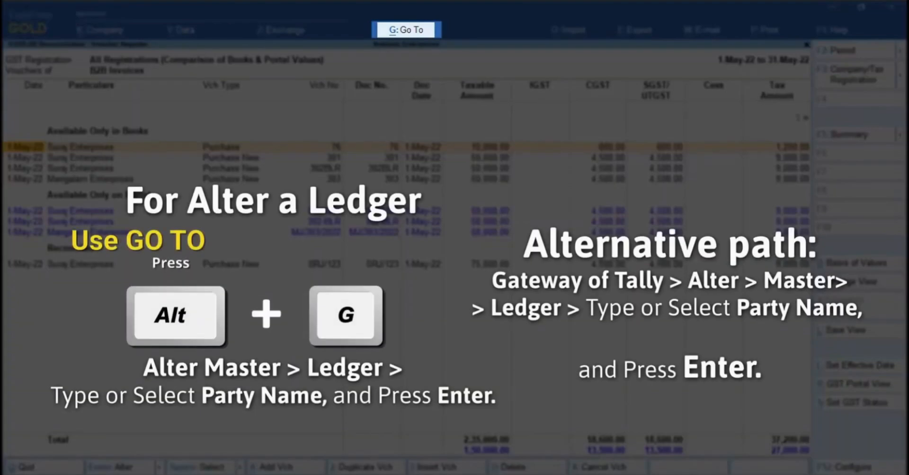
Open the Mangalam Enterprises ledger for alteration
{"action": "key", "text": "alt+g"}
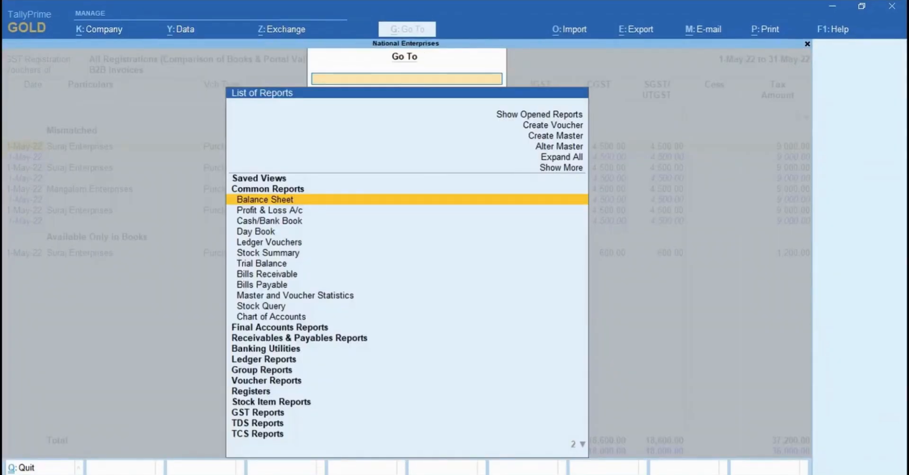
{"action": "key", "text": "Up"}
{"action": "key", "text": "Up"}
{"action": "key", "text": "Up"}
{"action": "key", "text": "Up"}
{"action": "key", "text": "Return"}
{"action": "key", "text": "Down"}
{"action": "key", "text": "Return"}
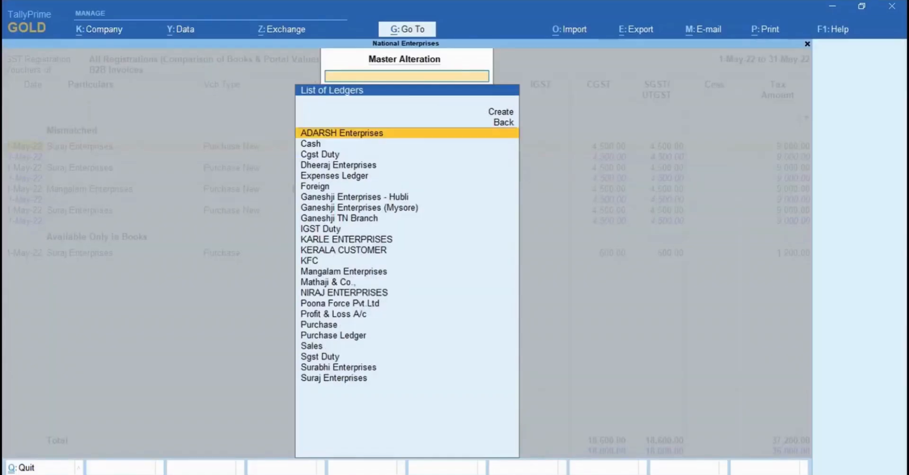
{"action": "key", "text": "Down"}
{"action": "key", "text": "Down"}
{"action": "key", "text": "Down"}
{"action": "key", "text": "Down"}
{"action": "key", "text": "Down"}
{"action": "key", "text": "Down"}
{"action": "key", "text": "Down"}
{"action": "key", "text": "Down"}
{"action": "key", "text": "Down"}
{"action": "key", "text": "Down"}
{"action": "key", "text": "Down"}
{"action": "key", "text": "Down"}
{"action": "key", "text": "Down"}
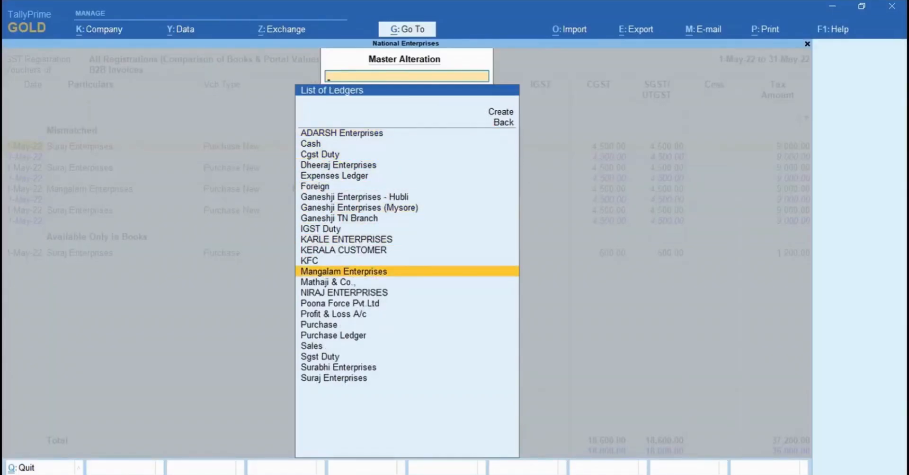
{"action": "key", "text": "Return"}
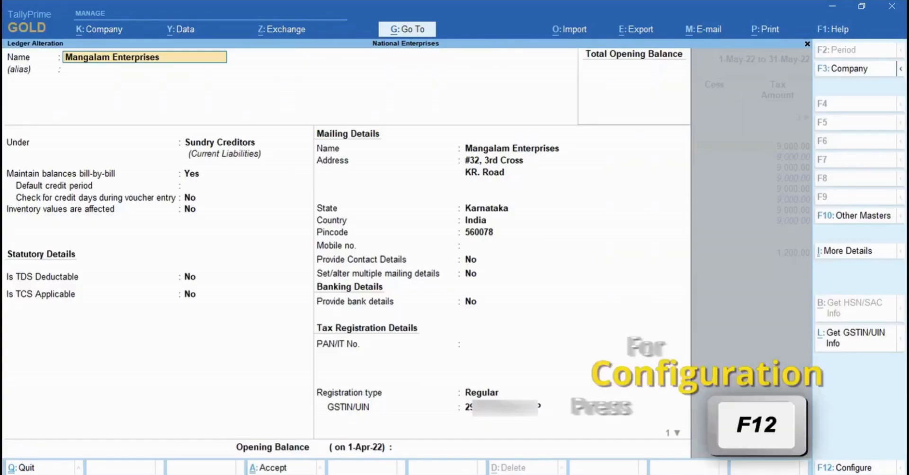
Enable the ledger configuration option to ignore prefixes and suffixes in Doc No. for reconciliation, and save the configuration
{"action": "key", "text": "F12"}
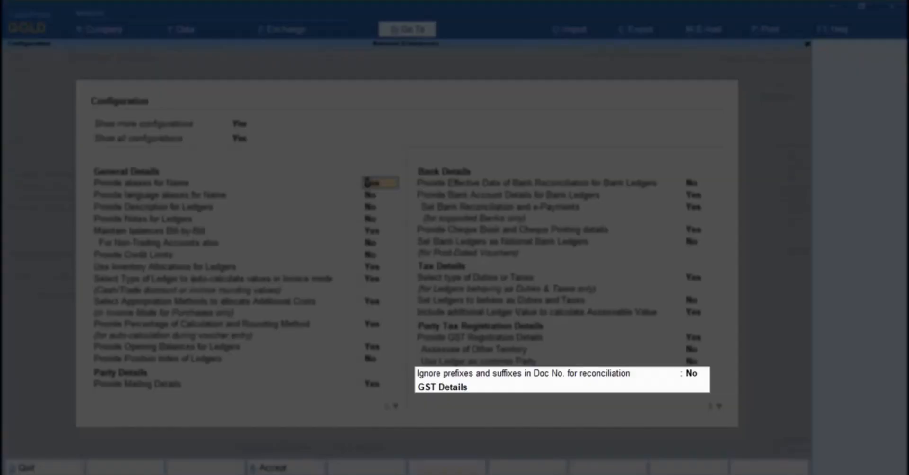
{"action": "left_click", "coordinate": [692, 373]}
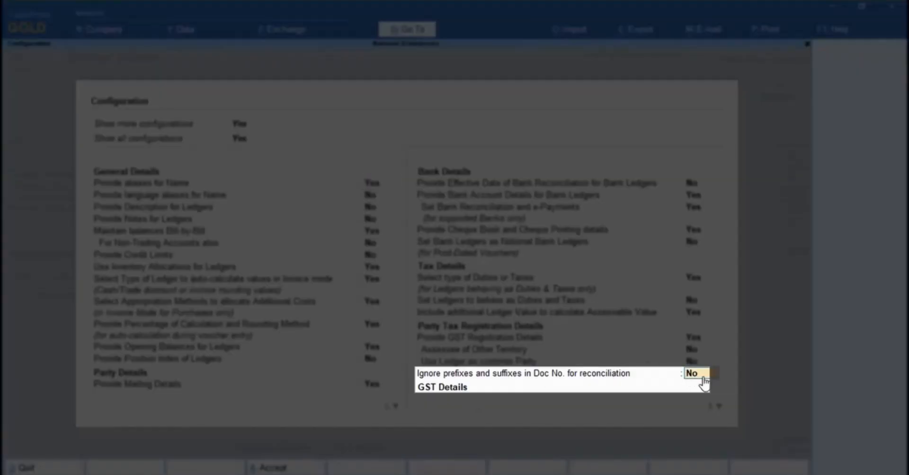
{"action": "key", "text": "y"}
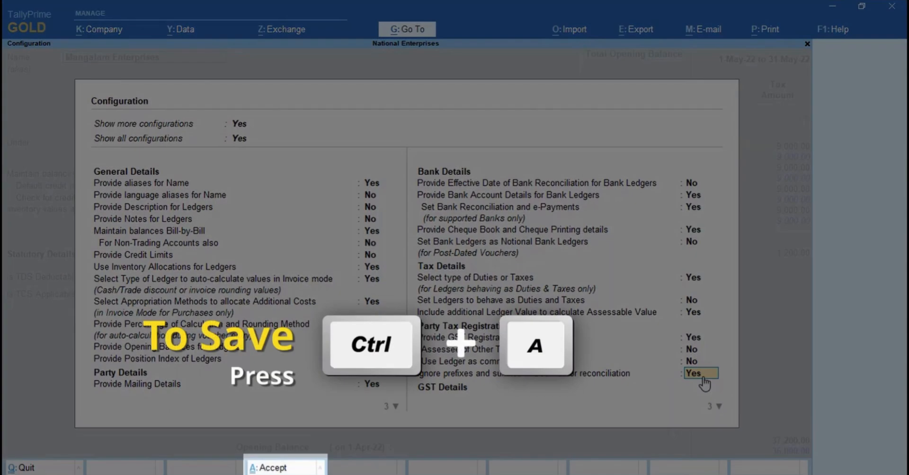
{"action": "key", "text": "ctrl+a"}
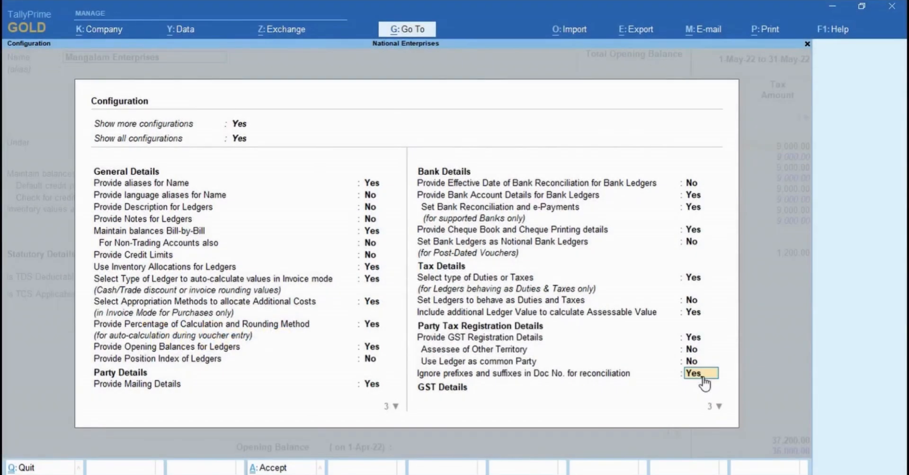
Set Ignore prefixes and suffixes in Doc No. for reconciliation to Yes in the Mangalam Enterprises ledger
{"action": "key", "text": "Return"}
{"action": "key", "text": "Return"}
{"action": "key", "text": "Return"}
{"action": "key", "text": "Return"}
{"action": "key", "text": "Return"}
{"action": "key", "text": "Return"}
{"action": "key", "text": "Return"}
{"action": "key", "text": "Return"}
{"action": "key", "text": "Return"}
{"action": "key", "text": "Return"}
{"action": "key", "text": "Return"}
{"action": "key", "text": "Return"}
{"action": "key", "text": "Return"}
{"action": "key", "text": "Return"}
{"action": "key", "text": "Return"}
{"action": "key", "text": "Return"}
{"action": "key", "text": "Return"}
{"action": "key", "text": "Return"}
{"action": "key", "text": "Return"}
{"action": "key", "text": "Return"}
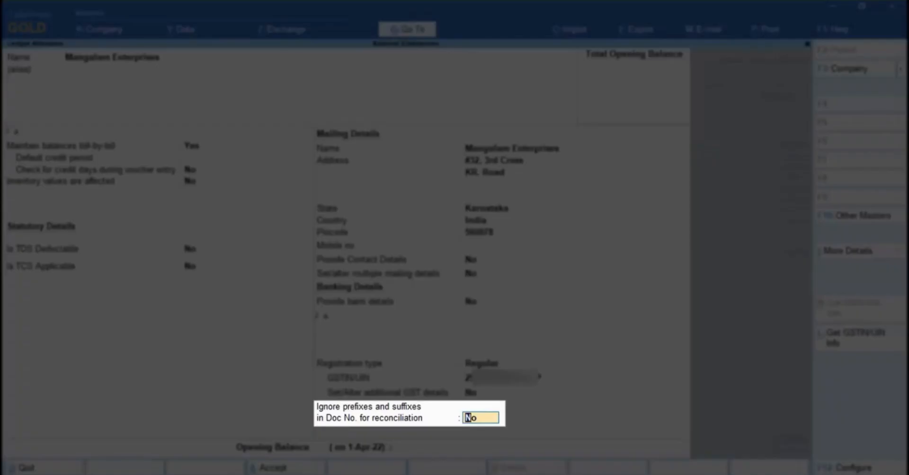
{"action": "type", "text": "Yes"}
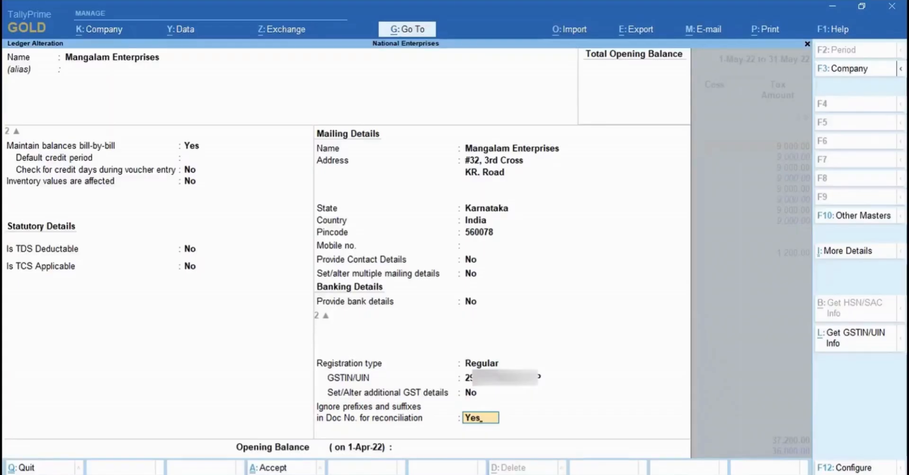
{"action": "key", "text": "Return"}
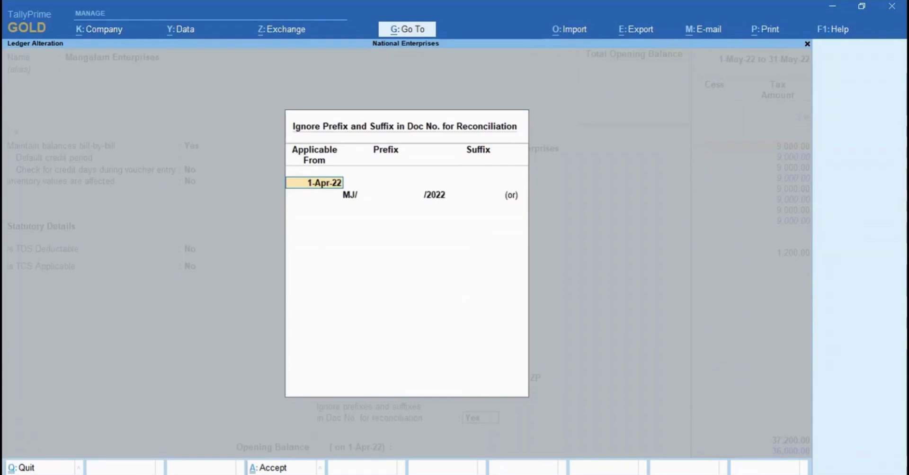
Accept prefix MJ/ and suffix /2022 applicable from 1-Apr-22, save the Mangalam Enterprises ledger, and return to the register
{"action": "key", "text": "Return"}
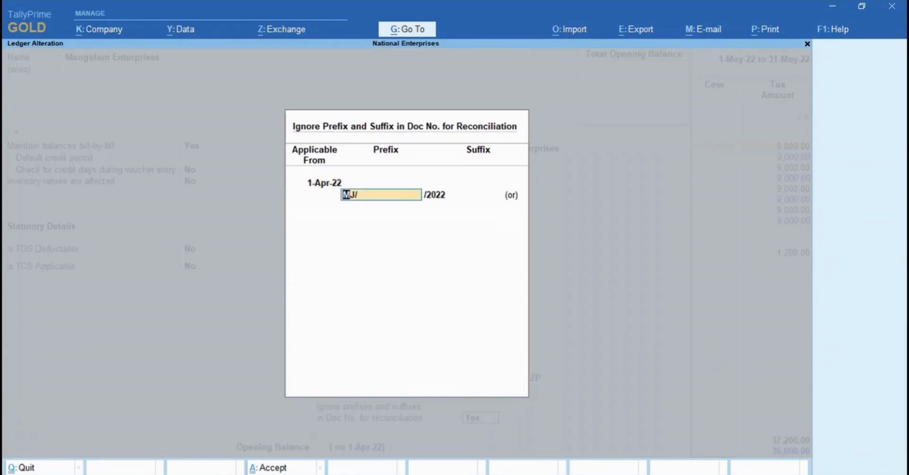
{"action": "key", "text": "Return"}
{"action": "key", "text": "Return"}
{"action": "key", "text": "Return"}
{"action": "key", "text": "Return"}
{"action": "key", "text": "ctrl+a"}
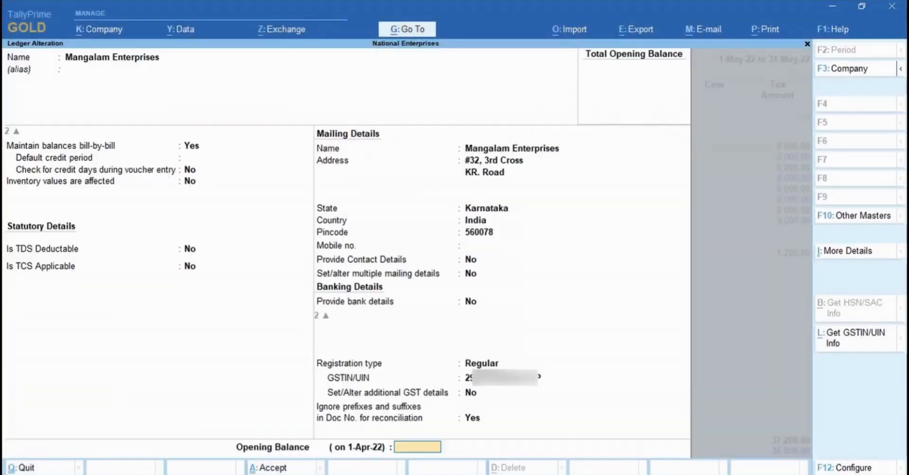
{"action": "key", "text": "Return"}
{"action": "key", "text": "y"}
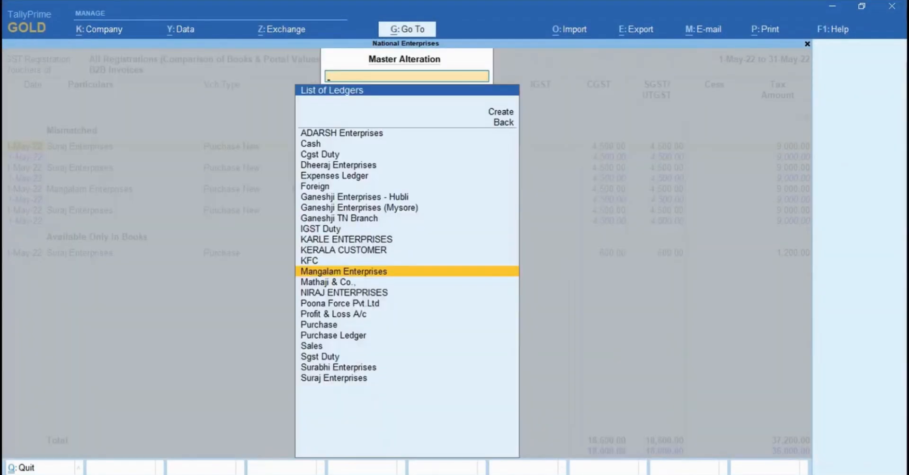
{"action": "key", "text": "Escape"}
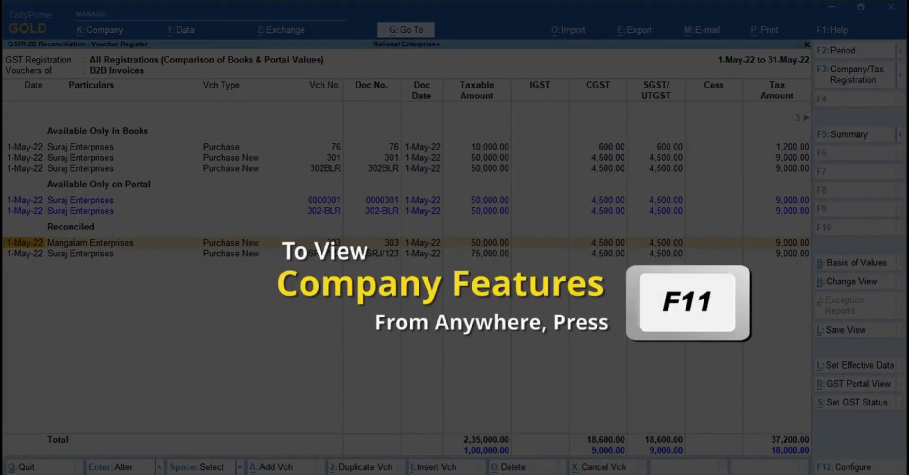
Open the GST details of the Karnataka Registration through the company features
{"action": "key", "text": "F11"}
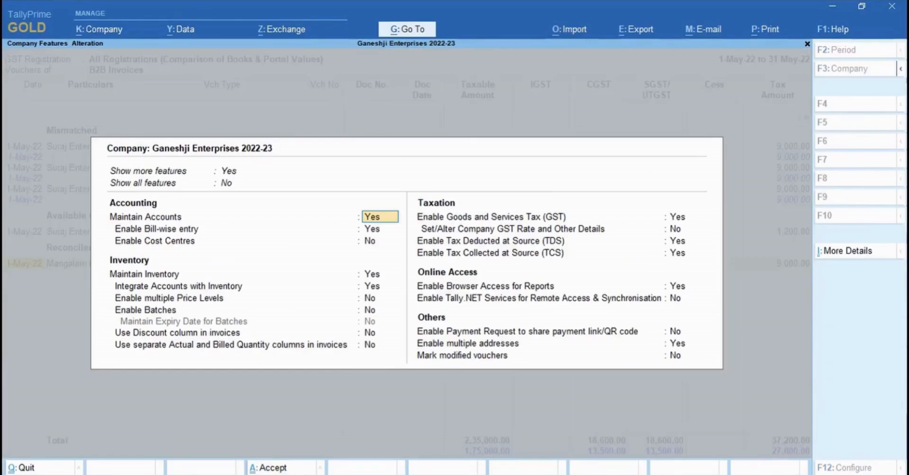
{"action": "key", "text": "Return"}
{"action": "key", "text": "Return"}
{"action": "key", "text": "Return"}
{"action": "key", "text": "Return"}
{"action": "key", "text": "Return"}
{"action": "key", "text": "Return"}
{"action": "key", "text": "Return"}
{"action": "key", "text": "Return"}
{"action": "key", "text": "Return"}
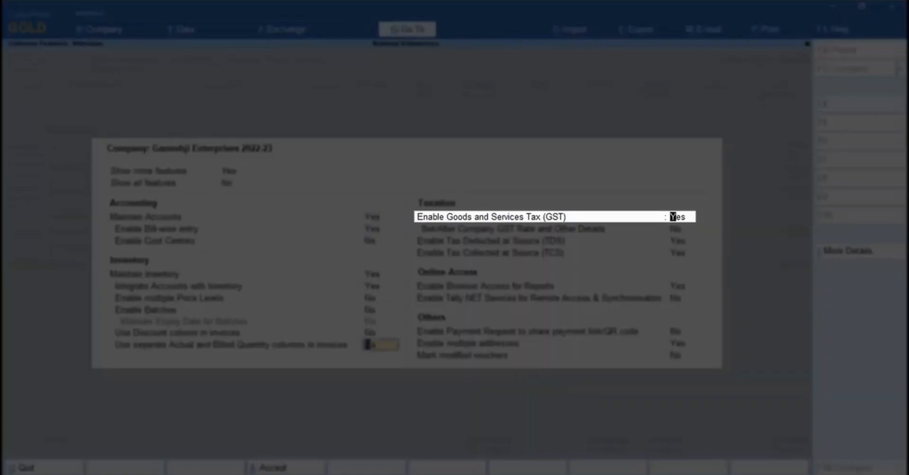
{"action": "key", "text": "Return"}
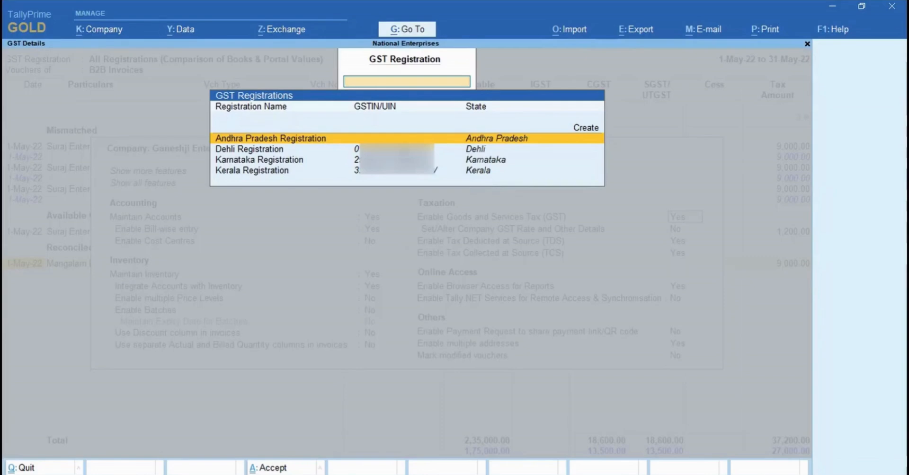
{"action": "key", "text": "Down"}
{"action": "key", "text": "Down"}
{"action": "key", "text": "Return"}
{"action": "key", "text": "Return"}
{"action": "key", "text": "Return"}
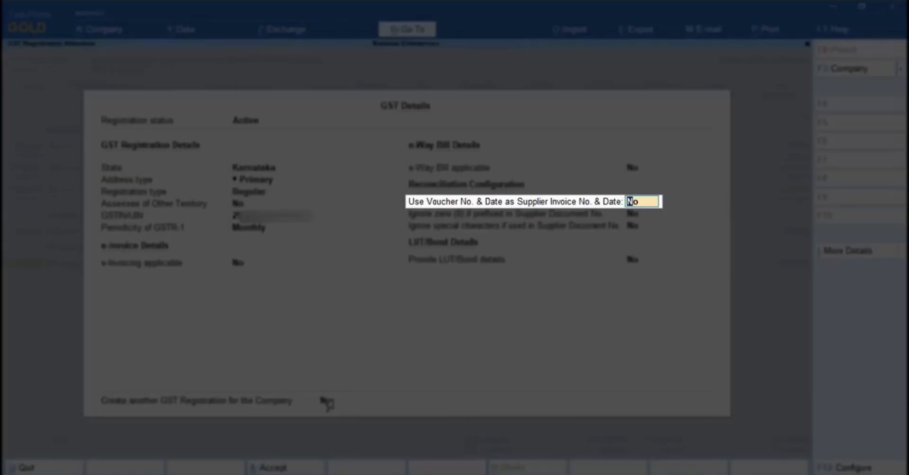
Set Yes for using voucher number and date as supplier invoice details, ignoring prefixed zeros, and ignoring special characters in Supplier Document No
{"action": "type", "text": "Yes"}
{"action": "key", "text": "Return"}
{"action": "type", "text": "yes"}
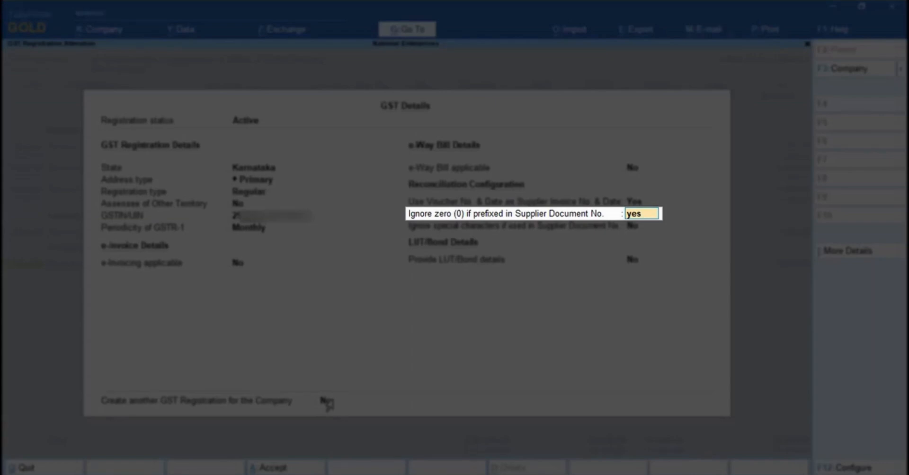
{"action": "key", "text": "Return"}
{"action": "type", "text": "yes"}
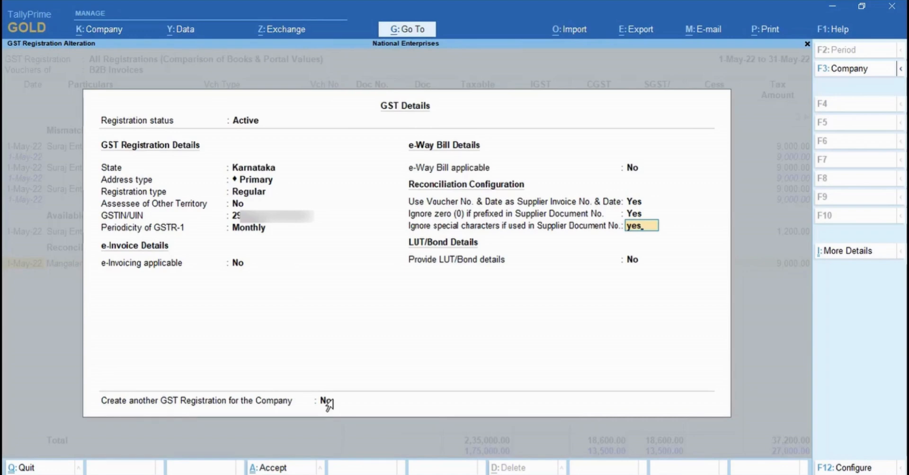
Apply the revised GST details with effective date 28-Apr-22, and save the registration and company features
{"action": "key", "text": "ctrl+a"}
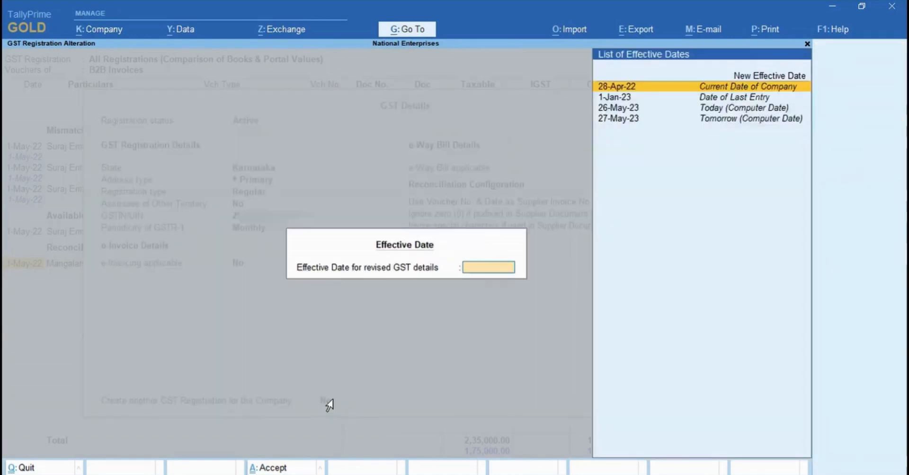
{"action": "key", "text": "Return"}
{"action": "key", "text": "Return"}
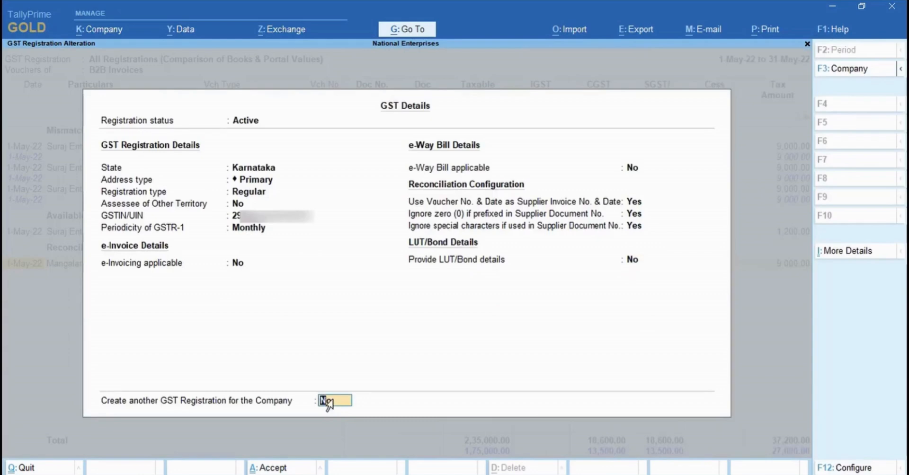
{"action": "key", "text": "Return"}
{"action": "key", "text": "y"}
{"action": "key", "text": "ctrl+a"}
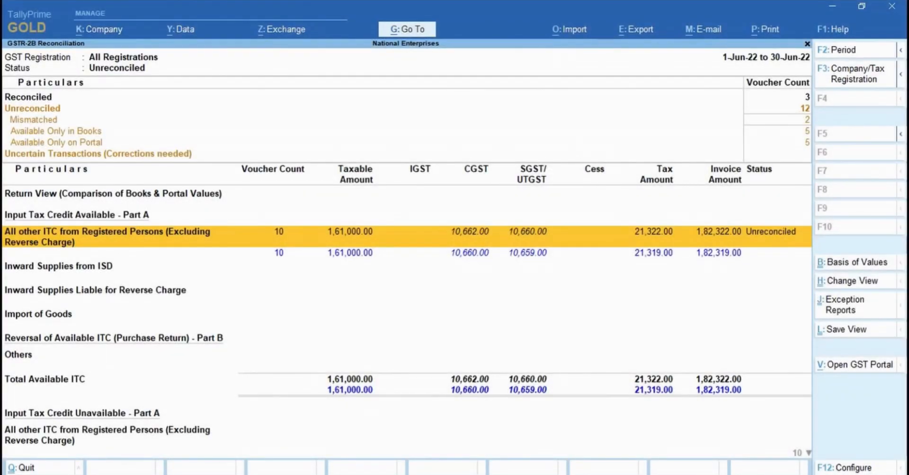
Open the June 2022 B2B Invoices under All other ITC from Registered Persons in voucher-wise view
{"action": "key", "text": "Return"}
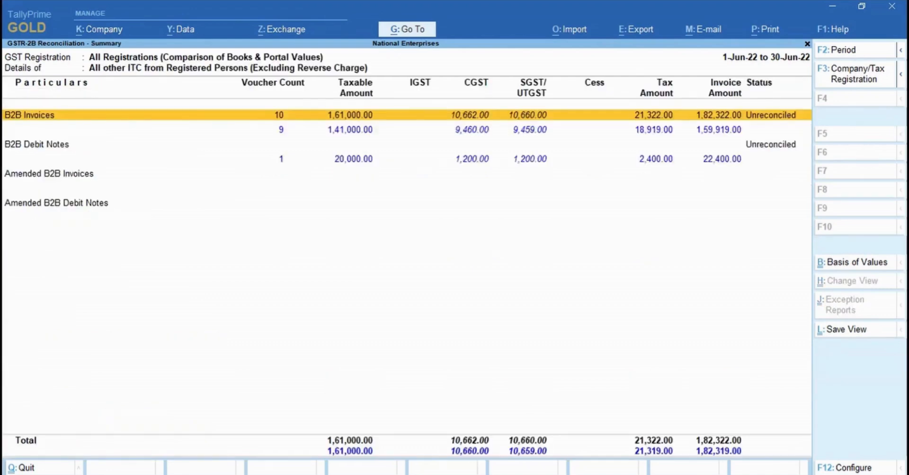
{"action": "key", "text": "Return"}
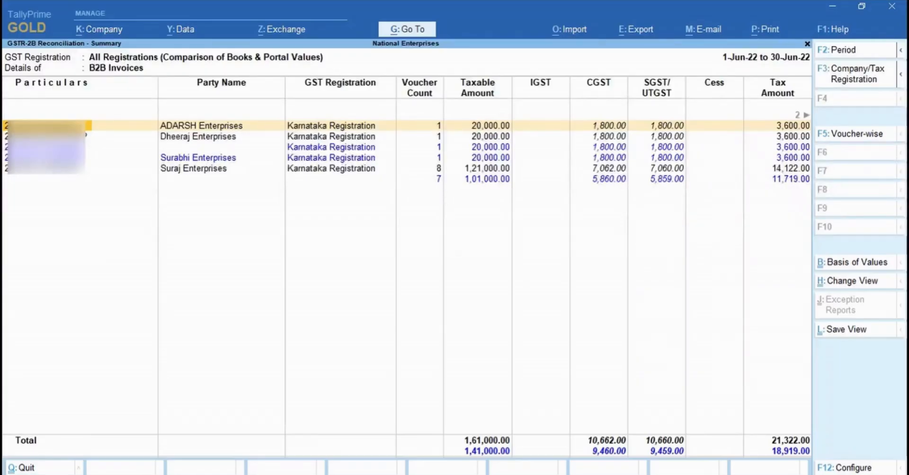
{"action": "key", "text": "F5"}
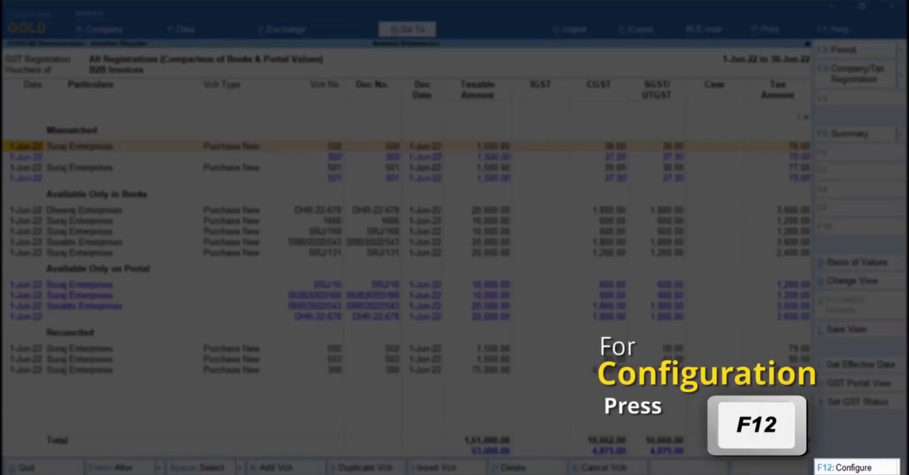
Configure the B2B Invoices voucher register to show potential matches between Books and Portal, and save the configuration
{"action": "key", "text": "F12"}
{"action": "key", "text": "Down"}
{"action": "key", "text": "Down"}
{"action": "key", "text": "Down"}
{"action": "key", "text": "Down"}
{"action": "key", "text": "Down"}
{"action": "key", "text": "Down"}
{"action": "key", "text": "Down"}
{"action": "key", "text": "Down"}
{"action": "key", "text": "Down"}
{"action": "key", "text": "Down"}
{"action": "key", "text": "Down"}
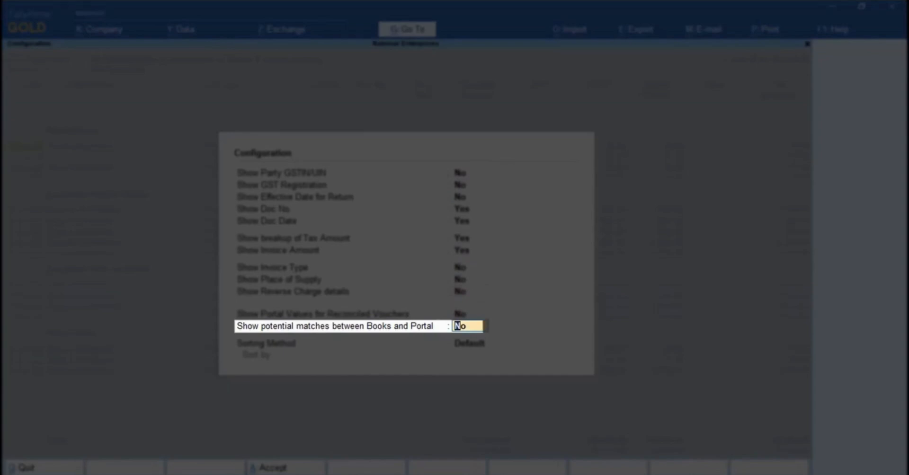
{"action": "type", "text": "y"}
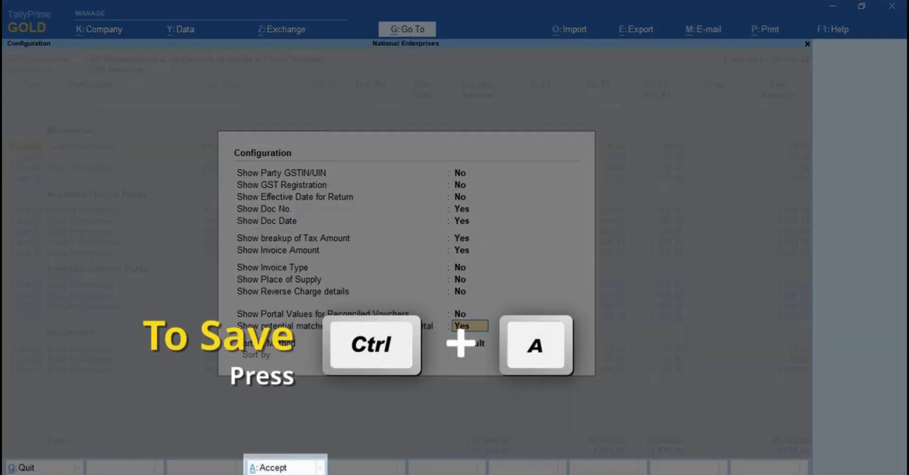
{"action": "key", "text": "Return"}
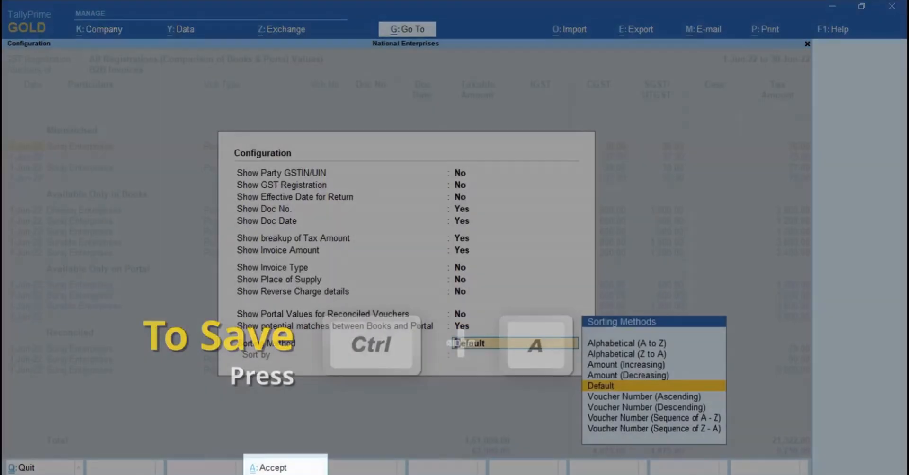
{"action": "key", "text": "ctrl+a"}
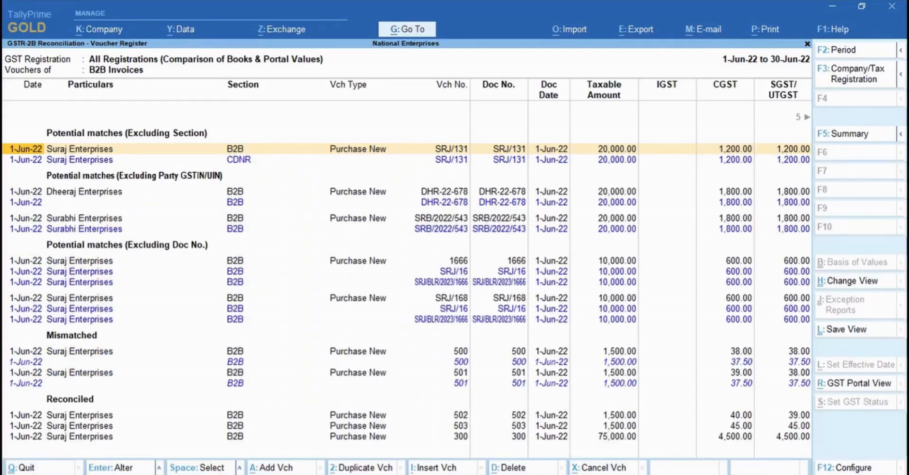
Open the Suraj Enterprises purchase voucher SRJ/131 and change its voucher type to Credit Note
{"action": "key", "text": "Return"}
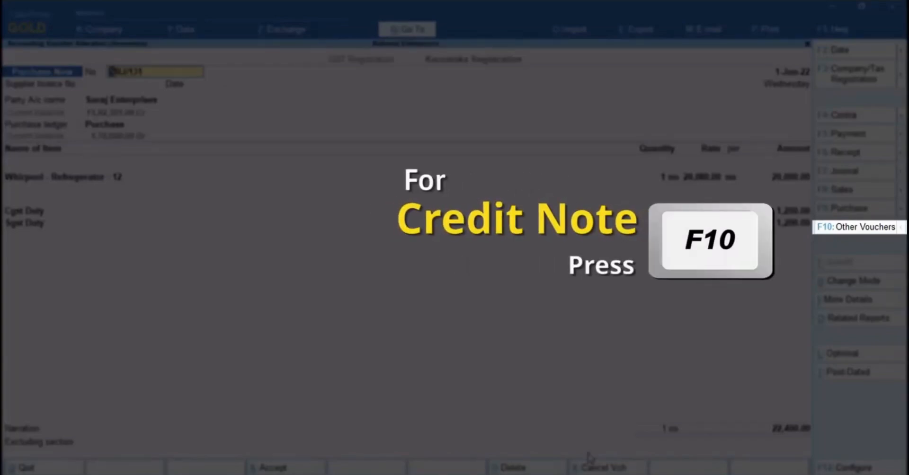
{"action": "key", "text": "F10"}
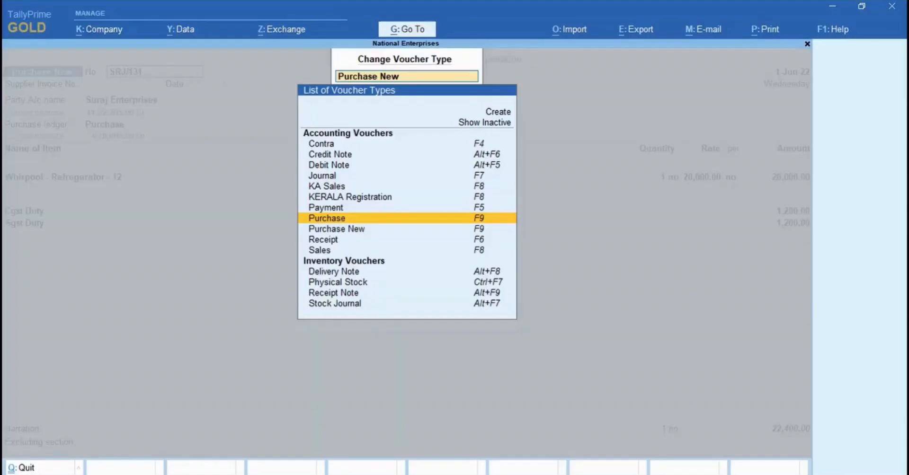
{"action": "key", "text": "Up"}
{"action": "key", "text": "Up"}
{"action": "key", "text": "Up"}
{"action": "key", "text": "Up"}
{"action": "key", "text": "Up"}
{"action": "key", "text": "Up"}
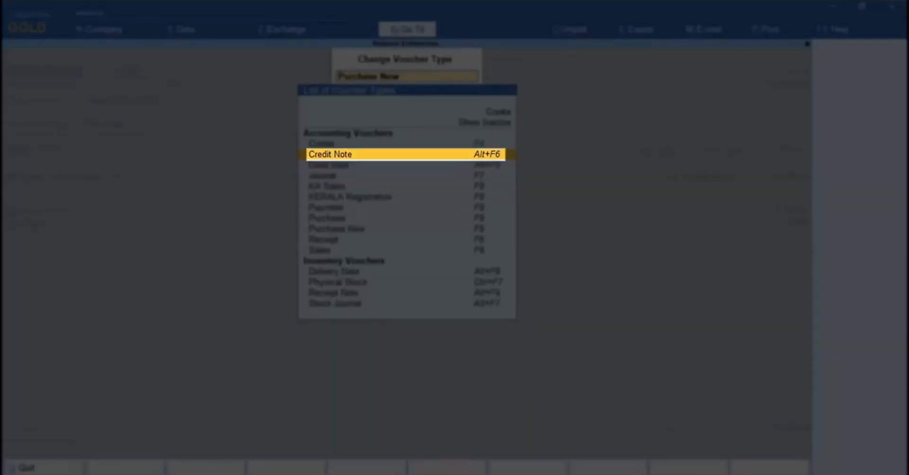
{"action": "key", "text": "Return"}
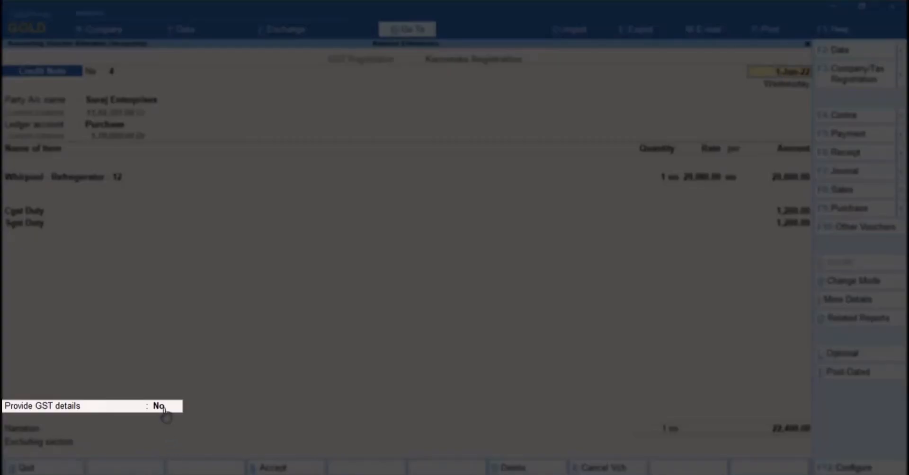
Enable GST details for the credit note and set the reason for issuing it to 04-Correction in Invoice
{"action": "left_click", "coordinate": [164, 409]}
{"action": "key", "text": "Down"}
{"action": "key", "text": "Return"}
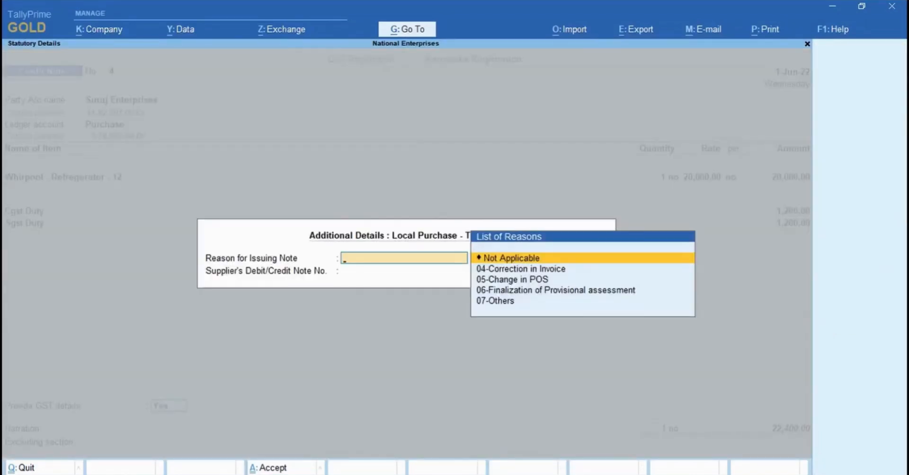
{"action": "key", "text": "Down"}
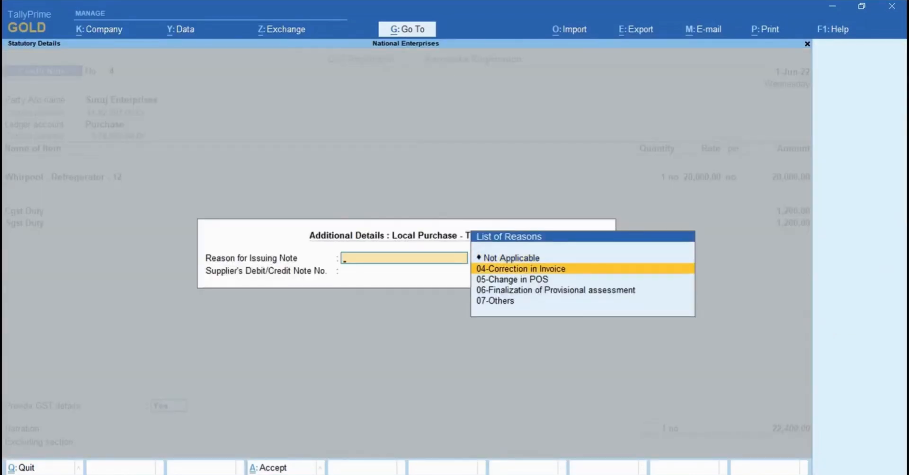
{"action": "key", "text": "Return"}
Enter SRJ/131 as the supplier's debit/credit note number, fill in its date, and save the credit note
{"action": "type", "text": "SRJ"}
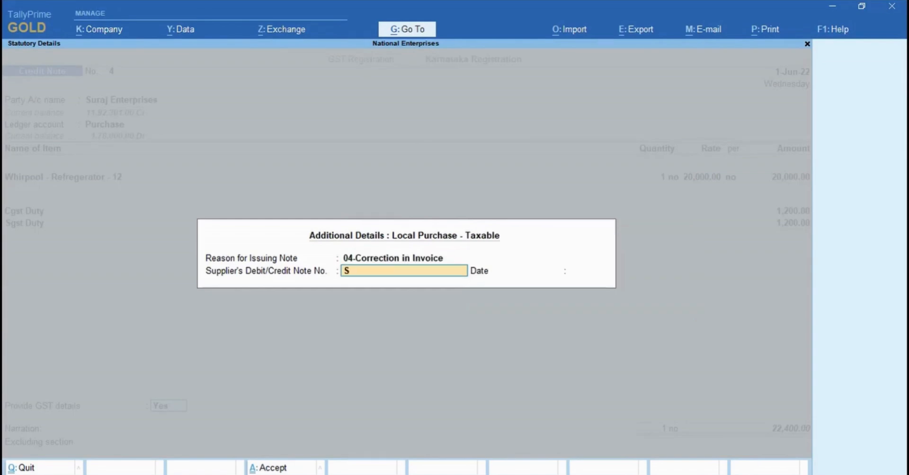
{"action": "type", "text": "/131"}
{"action": "key", "text": "Return"}
{"action": "type", "text": "1-"}
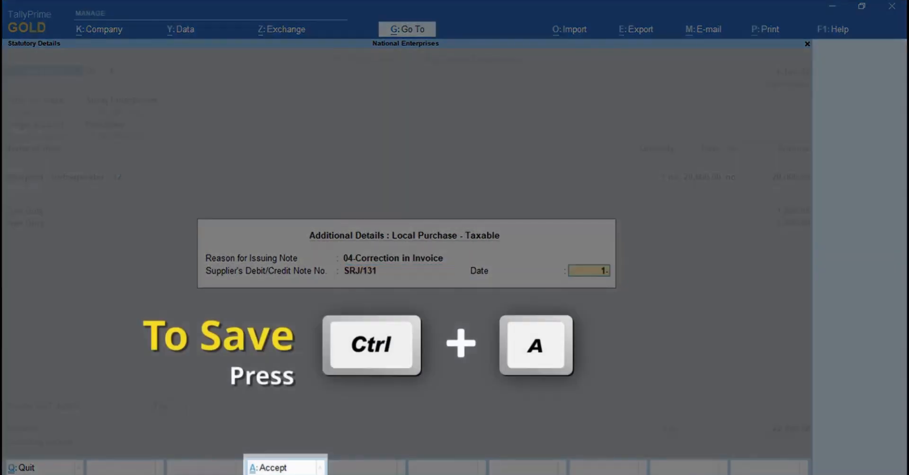
{"action": "key", "text": "ctrl+a"}
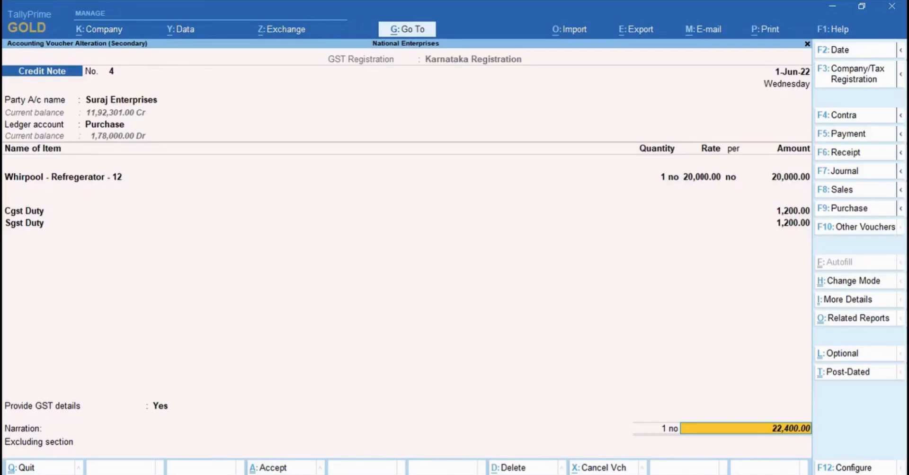
{"action": "key", "text": "ctrl+a"}
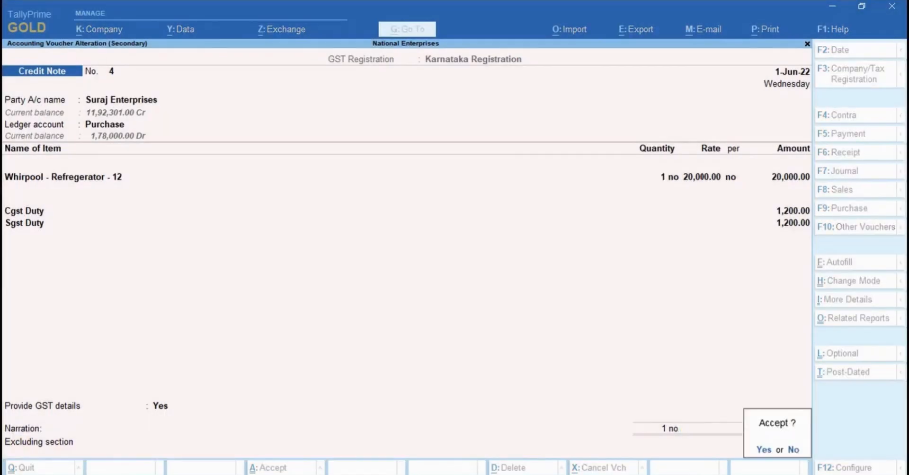
{"action": "key", "text": "Return"}
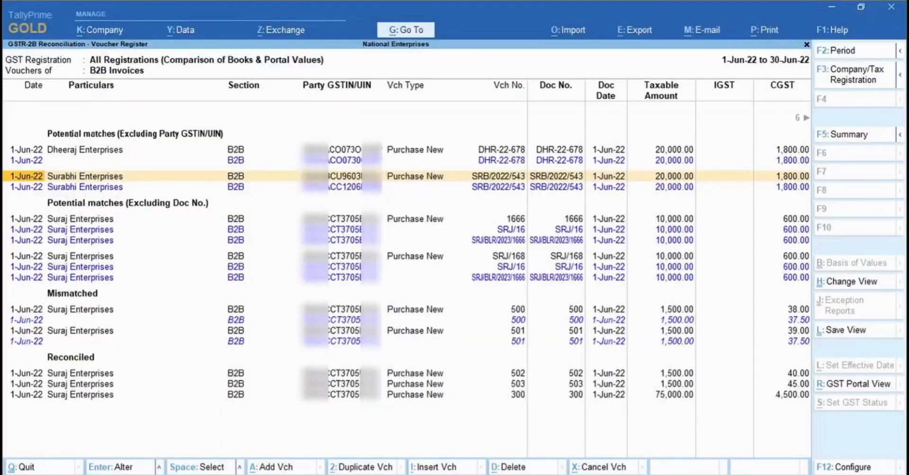
Set the address type in the party details of Surabhi Enterprises voucher SRB/2022/543 to Surabhi - Hubli, and save the voucher
{"action": "key", "text": "Return"}
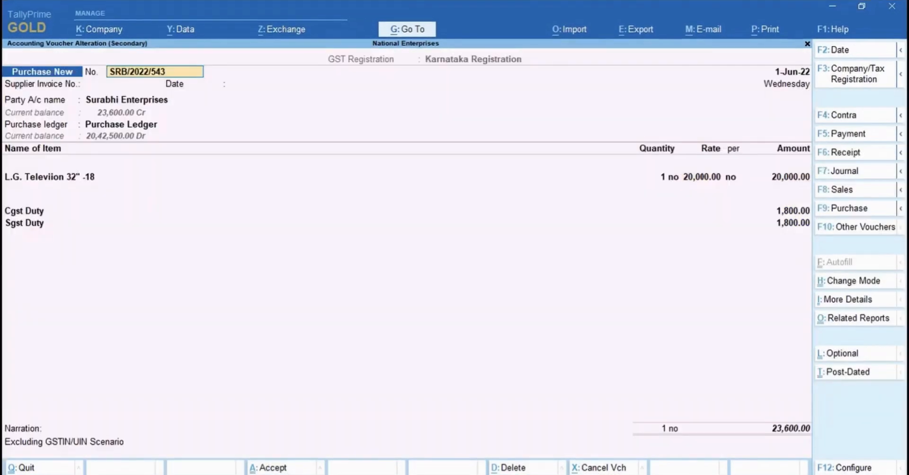
{"action": "key", "text": "Return"}
{"action": "key", "text": "Return"}
{"action": "key", "text": "Return"}
{"action": "key", "text": "Return"}
{"action": "key", "text": "Return"}
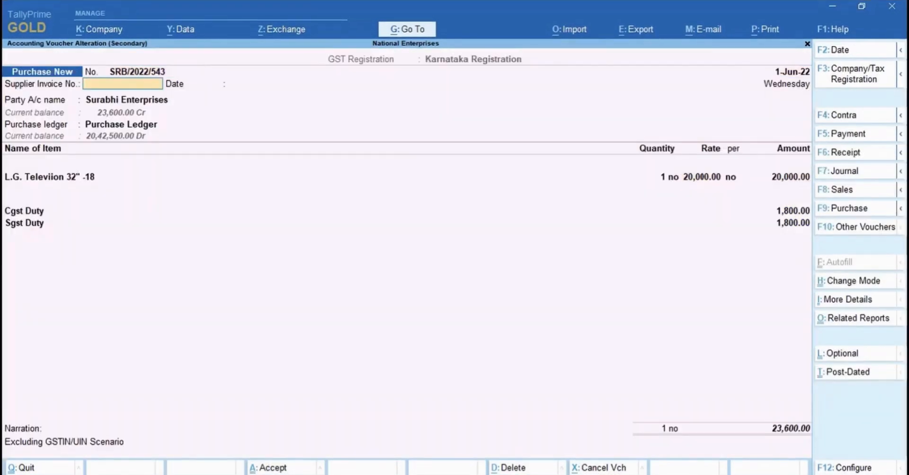
{"action": "key", "text": "Return"}
{"action": "key", "text": "Return"}
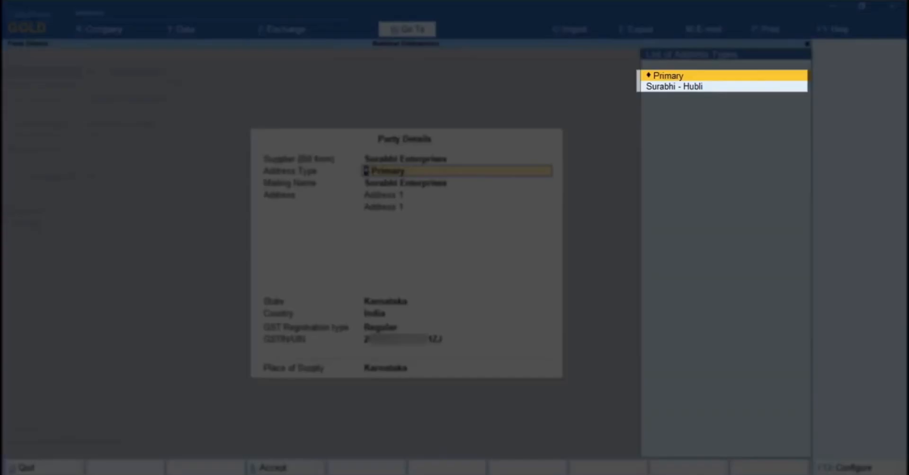
{"action": "key", "text": "Down"}
{"action": "key", "text": "Return"}
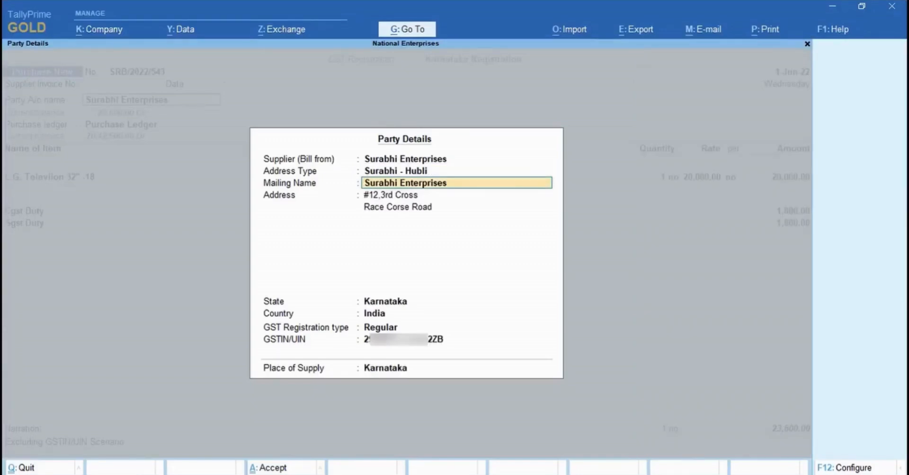
{"action": "key", "text": "ctrl+a"}
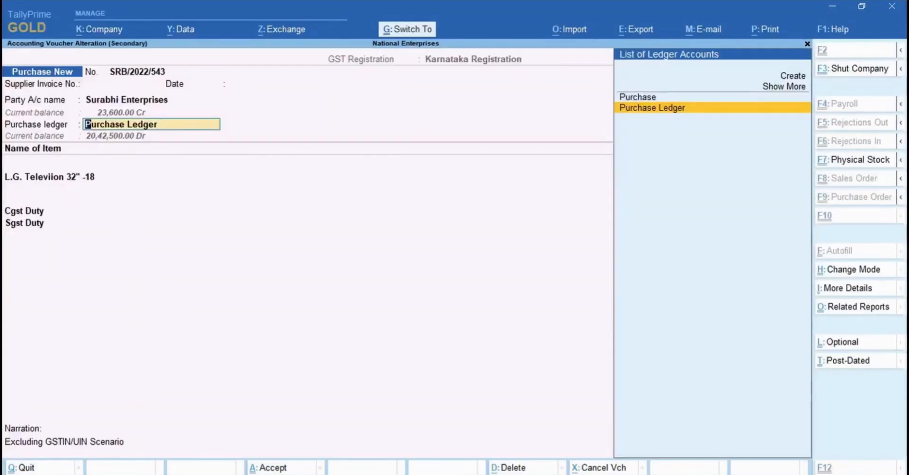
{"action": "key", "text": "ctrl+a"}
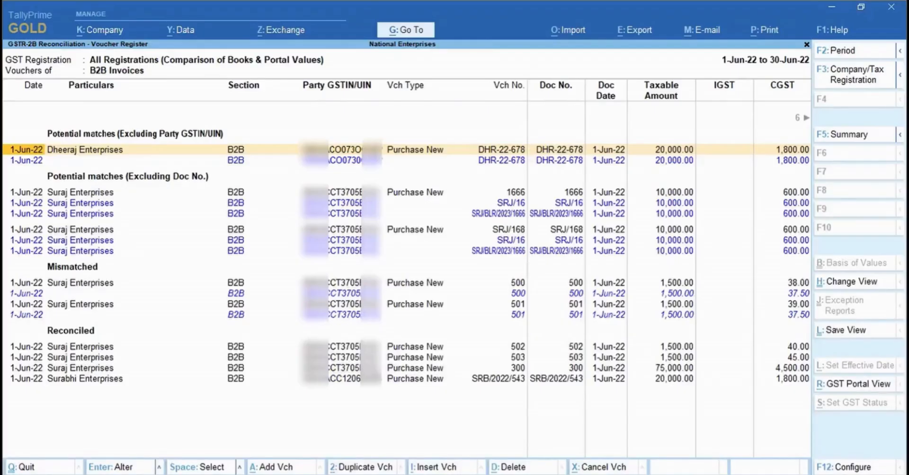
Open the Dheeraj Enterprises ledger from voucher DHR-22-678, replace the letter O in its GSTIN/UIN with the digit 0, and save the ledger
{"action": "key", "text": "Return"}
{"action": "key", "text": "Return"}
{"action": "key", "text": "Return"}
{"action": "key", "text": "Return"}
{"action": "key", "text": "Return"}
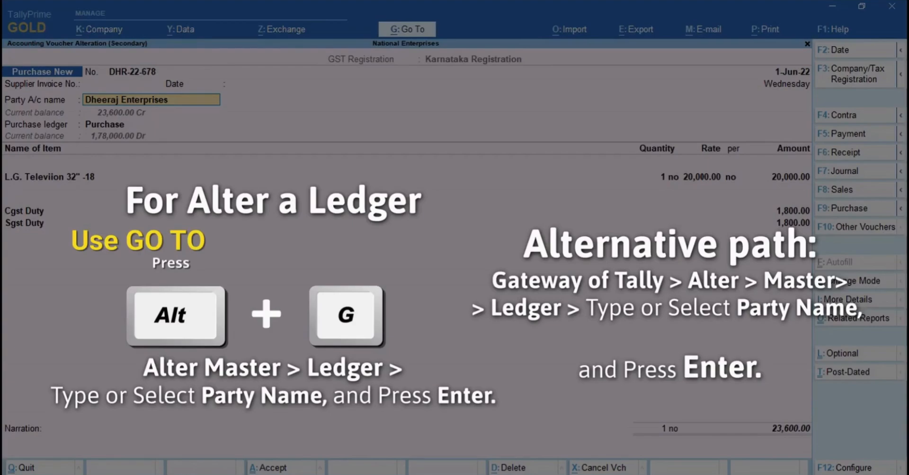
{"action": "key", "text": "ctrl+Return"}
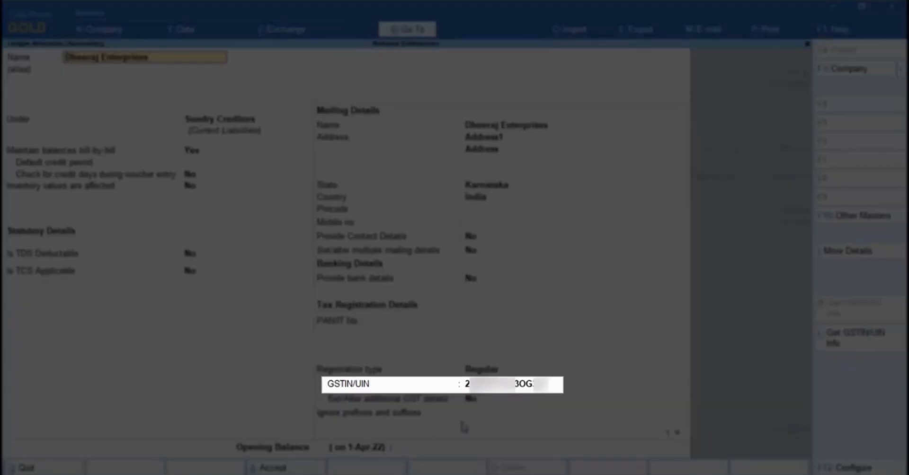
{"action": "left_click", "coordinate": [523, 387]}
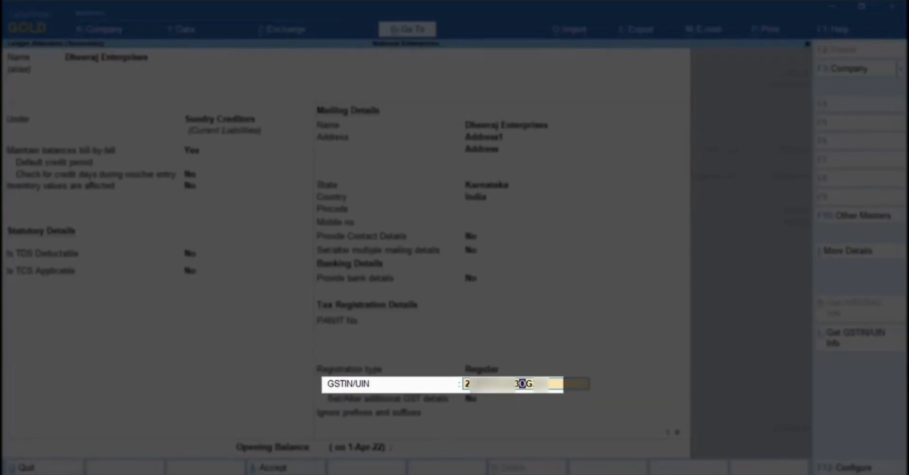
{"action": "key", "text": "shift+Right"}
{"action": "type", "text": "0"}
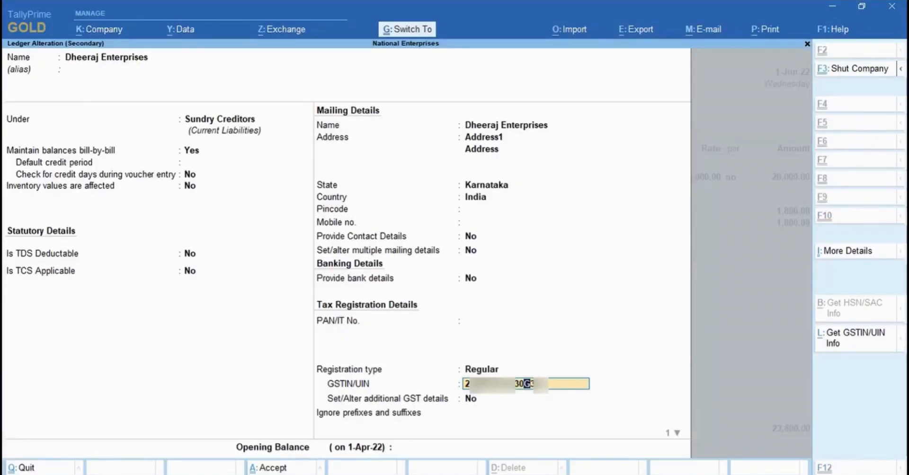
{"action": "key", "text": "ctrl+a"}
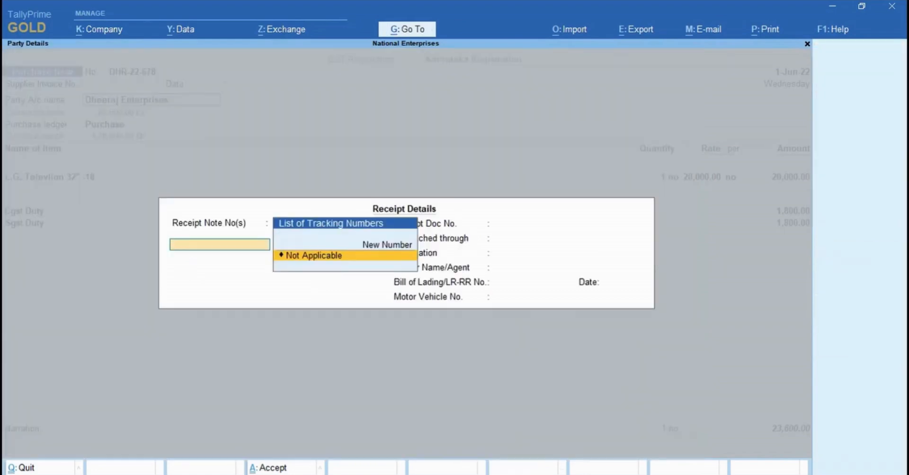
Replace the letter O with the digit 0 in the GSTIN/UIN of the Dheeraj Enterprises voucher's party details, and save the voucher
{"action": "key", "text": "ctrl+a"}
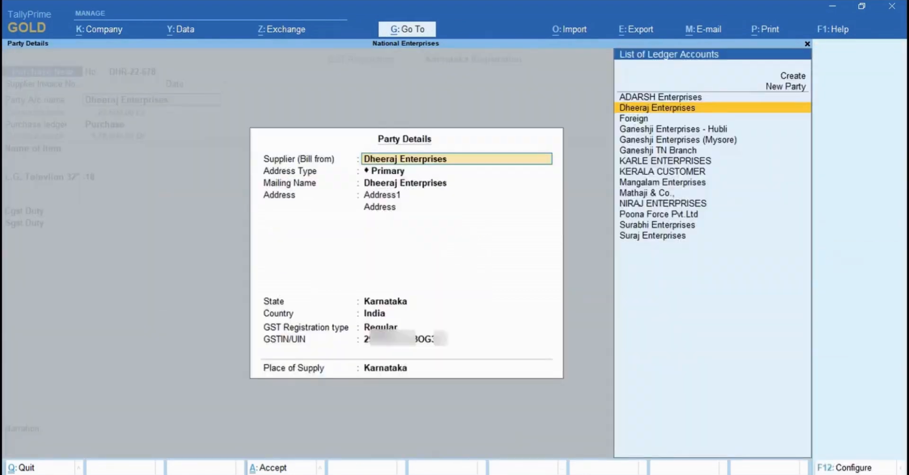
{"action": "key", "text": "Return"}
{"action": "key", "text": "Return"}
{"action": "key", "text": "Return"}
{"action": "key", "text": "Return"}
{"action": "key", "text": "Return"}
{"action": "key", "text": "Return"}
{"action": "key", "text": "Return"}
{"action": "key", "text": "Return"}
{"action": "key", "text": "Return"}
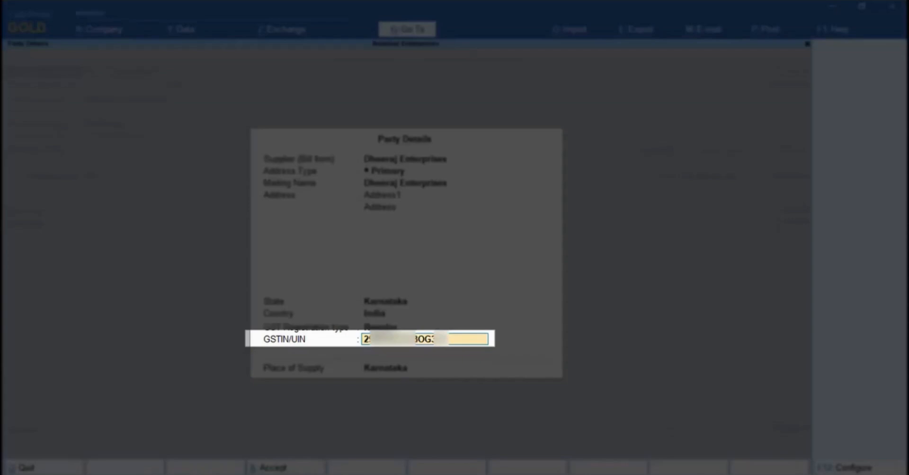
{"action": "type", "text": "0"}
{"action": "key", "text": "Return"}
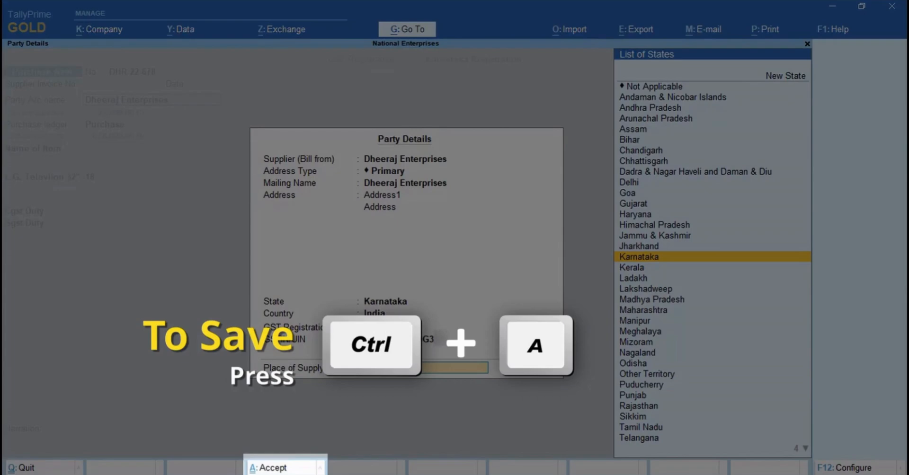
{"action": "key", "text": "ctrl+a"}
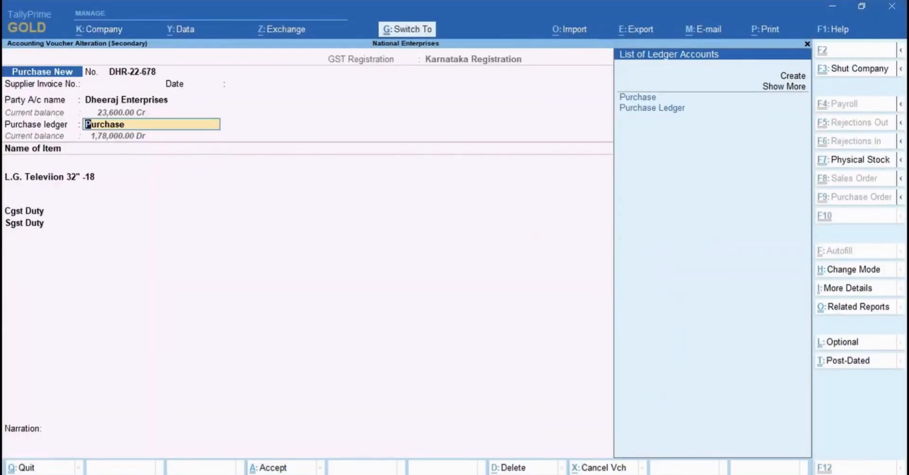
{"action": "key", "text": "ctrl+a"}
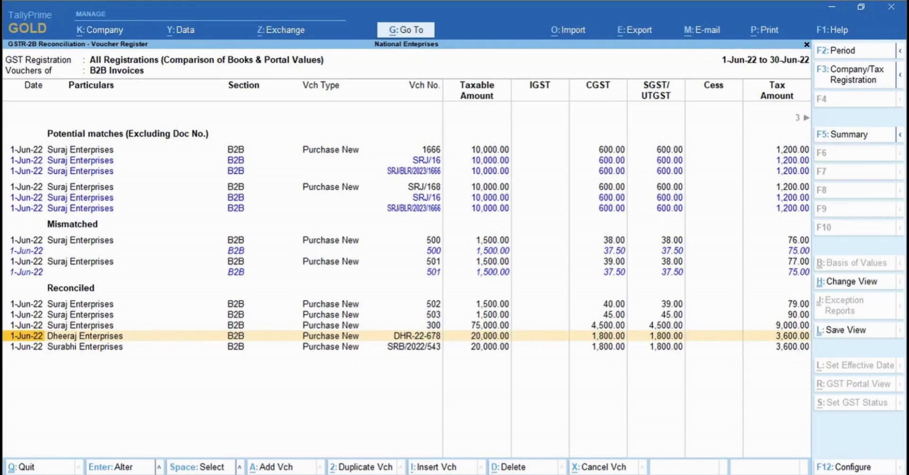
Compare the document numbers of the Suraj Enterprises invoices in books and on the portal under Potential matches (Excluding Doc No.)
{"action": "key", "text": "Up"}
{"action": "key", "text": "Up"}
{"action": "key", "text": "Up"}
{"action": "key", "text": "Up"}
{"action": "key", "text": "Up"}
{"action": "key", "text": "Up"}
{"action": "key", "text": "Up"}
{"action": "key", "text": "Up"}
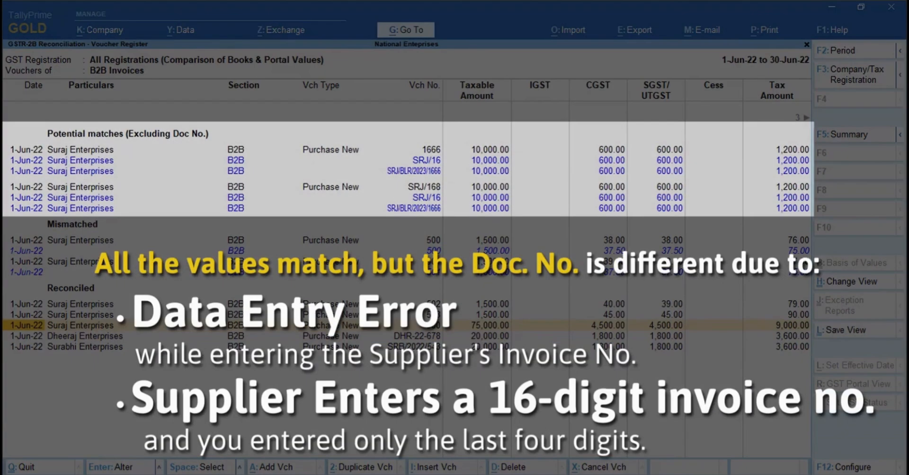
{"action": "key", "text": "Up"}
{"action": "key", "text": "Up"}
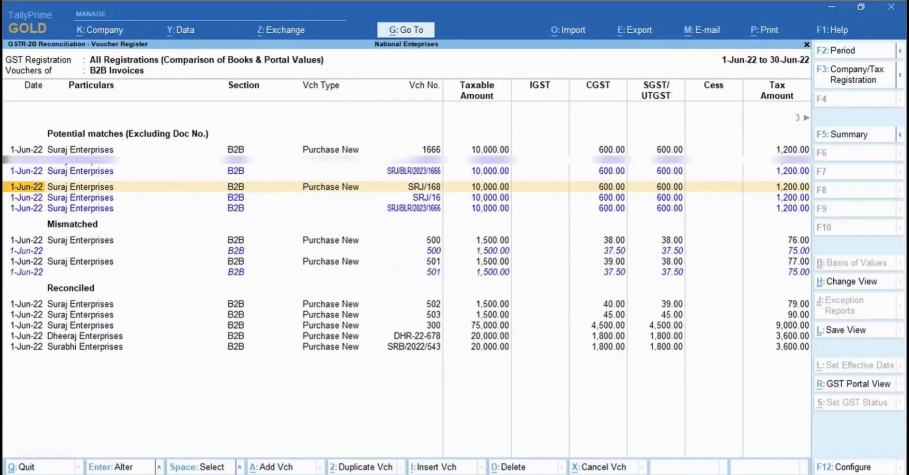
{"action": "key", "text": "Up"}
{"action": "key", "text": "Up"}
{"action": "key", "text": "Up"}
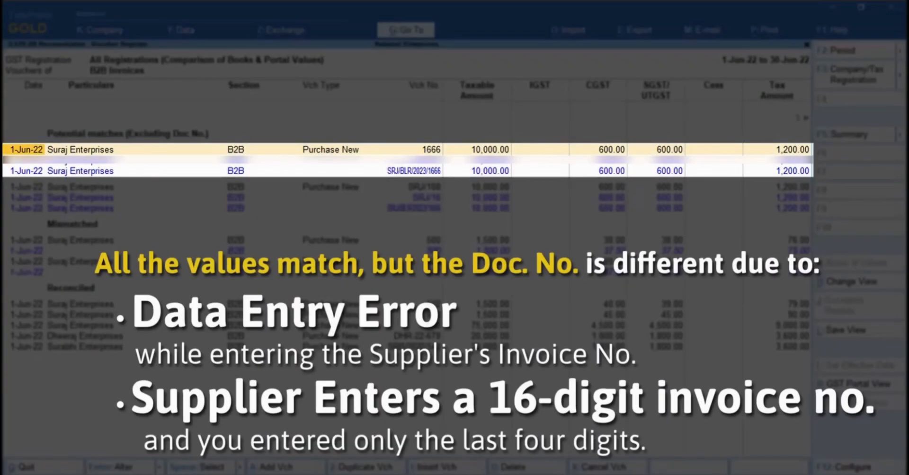
{"action": "key", "text": "Down"}
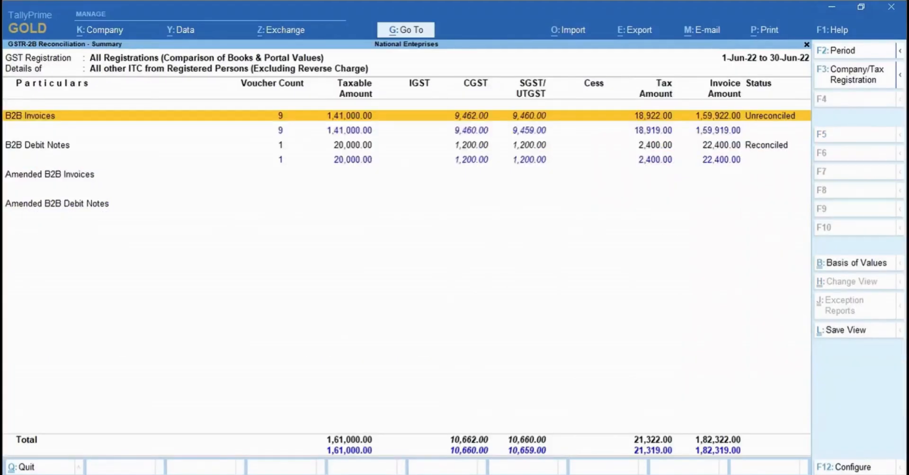
Open the B2B Invoices voucher register and set the GST status of Suraj Enterprises voucher 1666, available only in books, to Reconciled
{"action": "key", "text": "Return"}
{"action": "key", "text": "F5"}
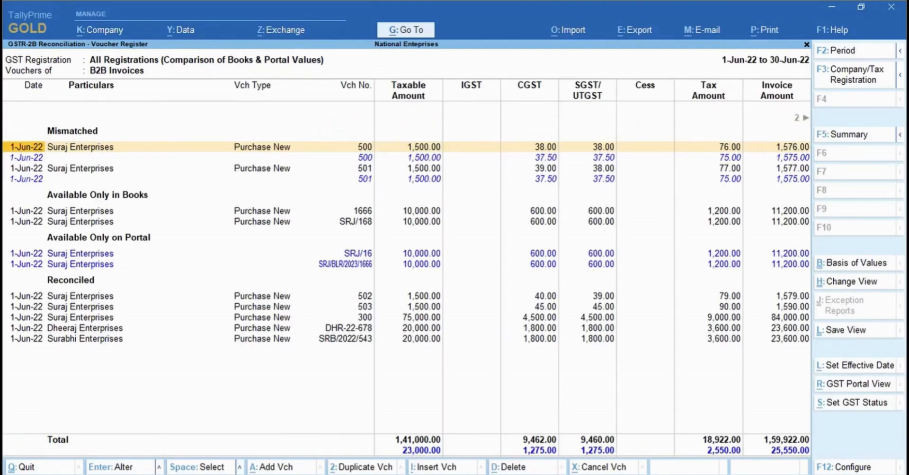
{"action": "key", "text": "Down"}
{"action": "key", "text": "Down"}
{"action": "key", "text": "Down"}
{"action": "key", "text": "Down"}
{"action": "key", "text": "space"}
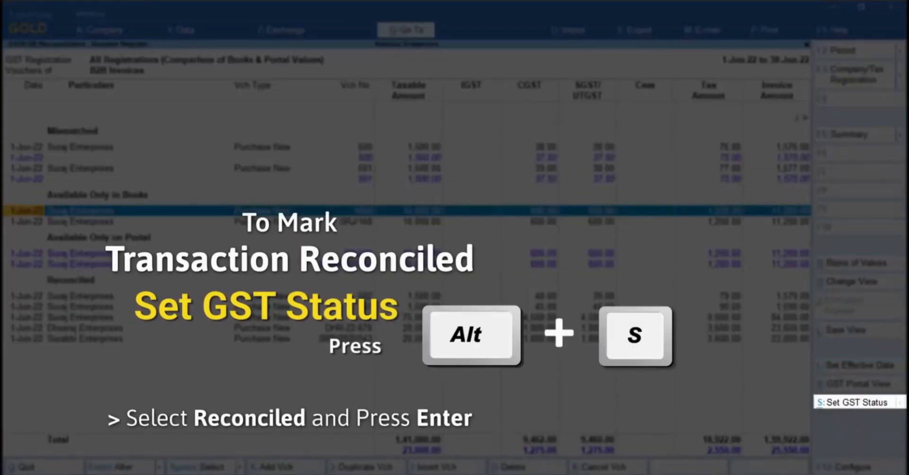
{"action": "key", "text": "alt+s"}
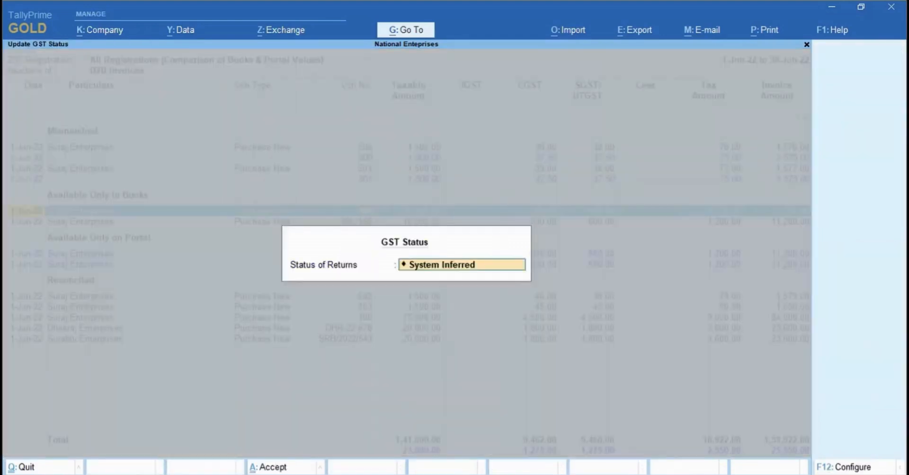
{"action": "key", "text": "BackSpace"}
{"action": "key", "text": "Down"}
{"action": "key", "text": "Down"}
{"action": "key", "text": "Down"}
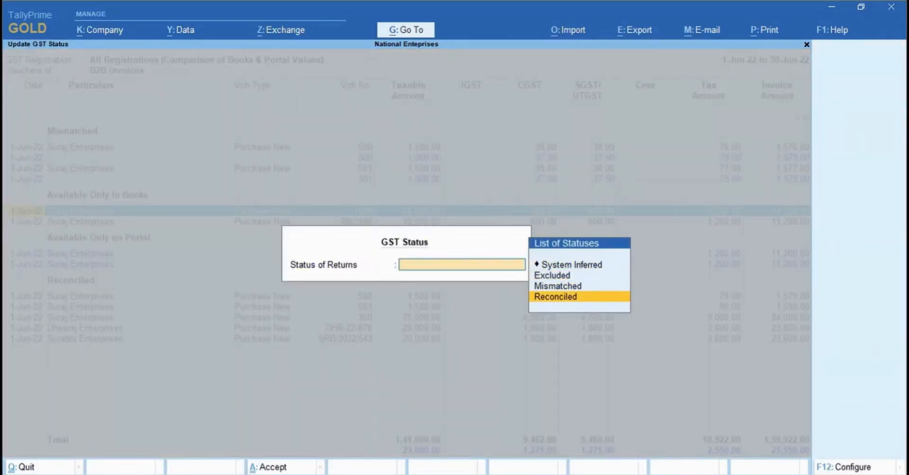
{"action": "key", "text": "Return"}
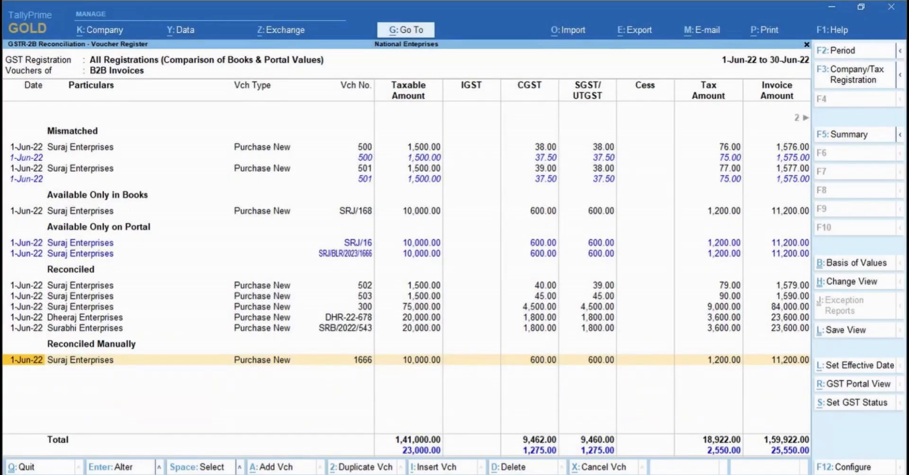
Examine the Suraj Enterprises invoices SRJ/BLR/2023/1666 and SRJ/16 listed under Available Only on Portal
{"action": "key", "text": "Up"}
{"action": "key", "text": "Up"}
{"action": "key", "text": "Up"}
{"action": "key", "text": "Up"}
{"action": "key", "text": "Up"}
{"action": "key", "text": "Up"}
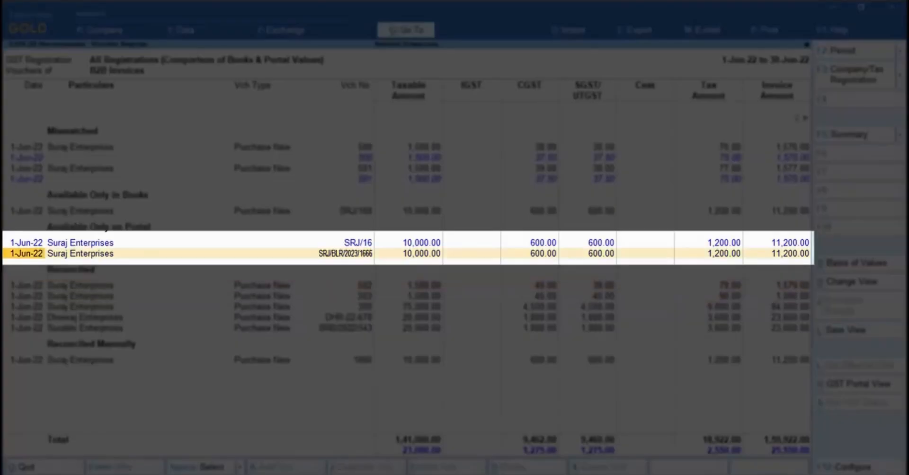
{"action": "key", "text": "Up"}
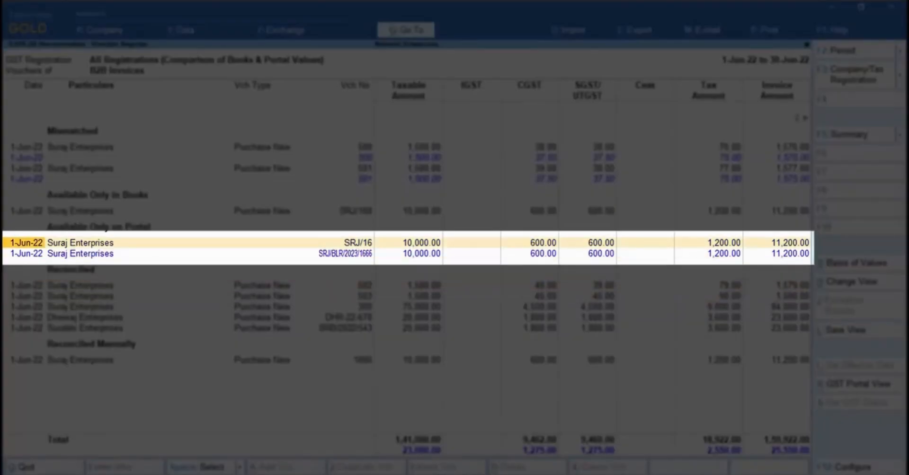